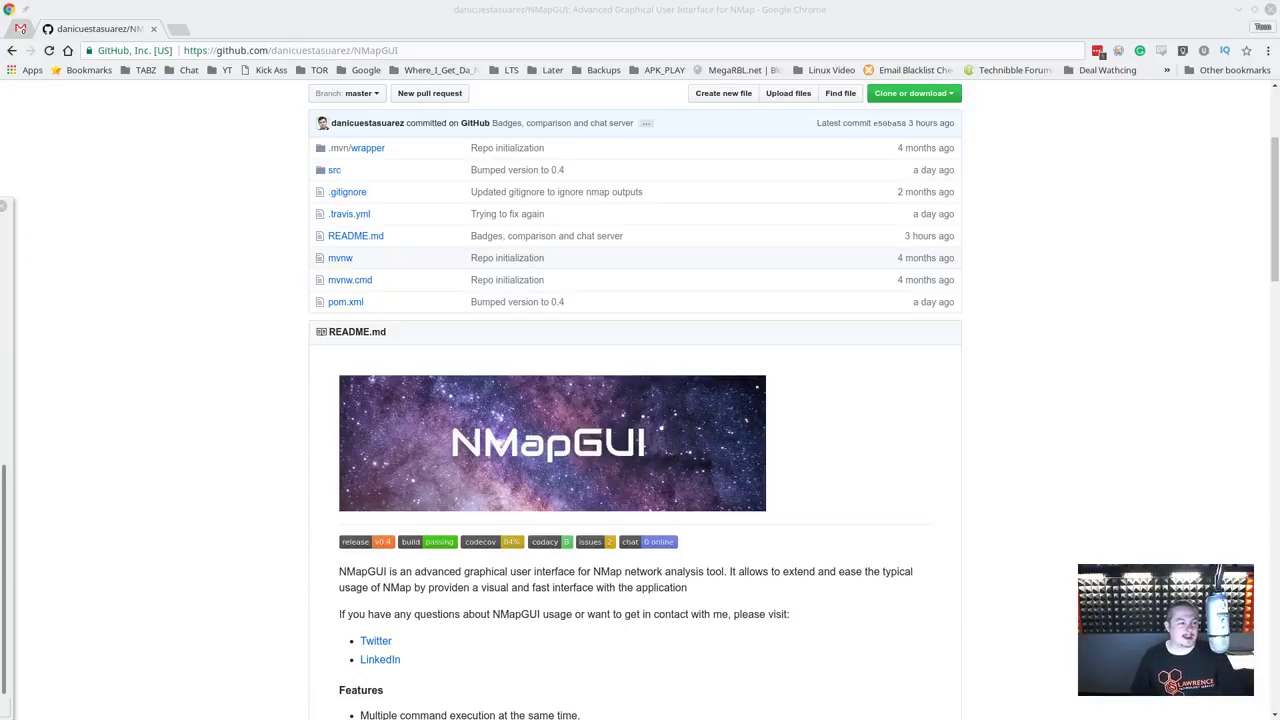
# Restore the Konsole terminal and move it to the left edge to reveal the README
pyautogui.click(4, 206)
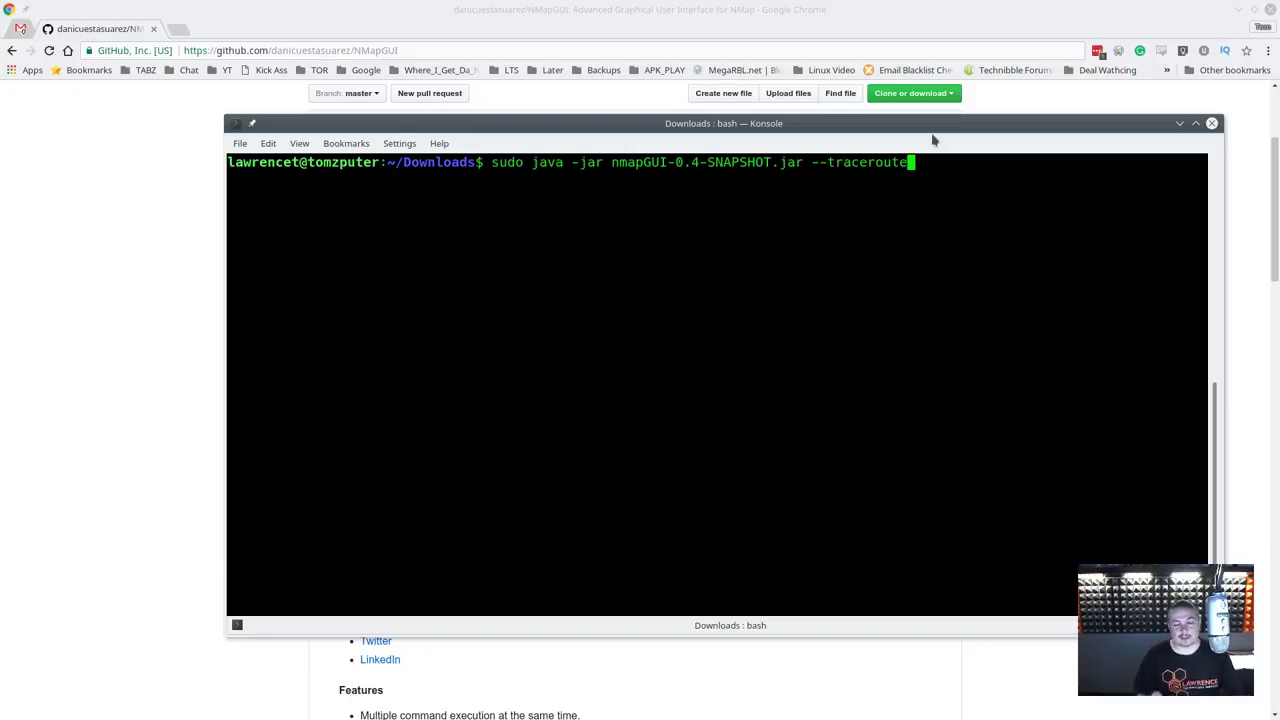
pyautogui.moveTo(936, 127); pyautogui.dragTo(936, 151)
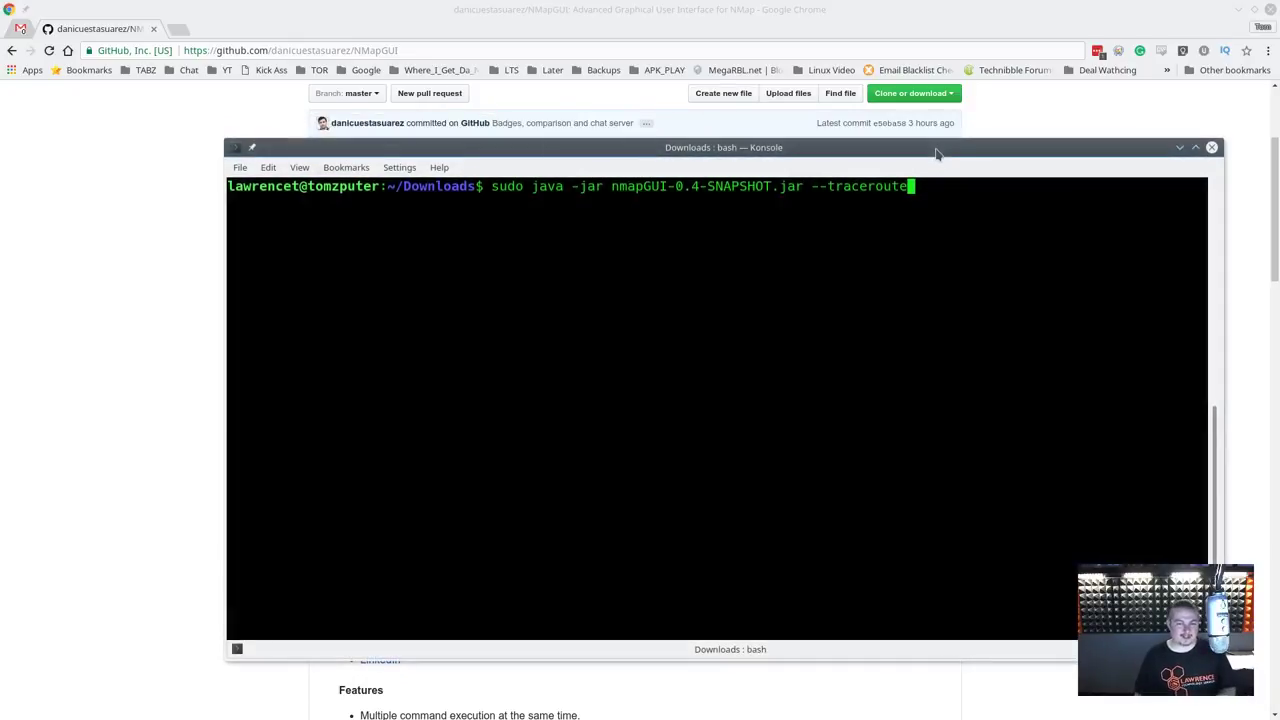
pyautogui.moveTo(936, 157); pyautogui.dragTo(0, 323)
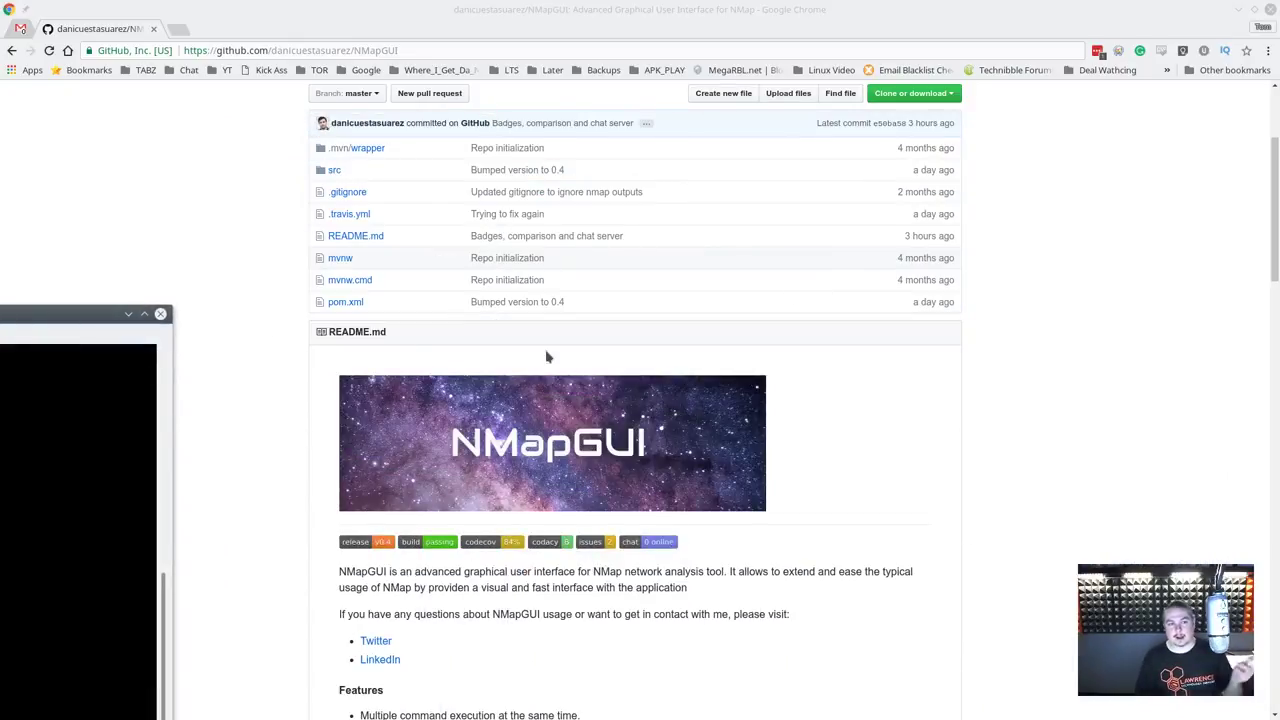
# Scroll to the Zenmap vs NMapGUI comparison table and drag Konsole back to the centre
pyautogui.scroll(-2, 614, 351)
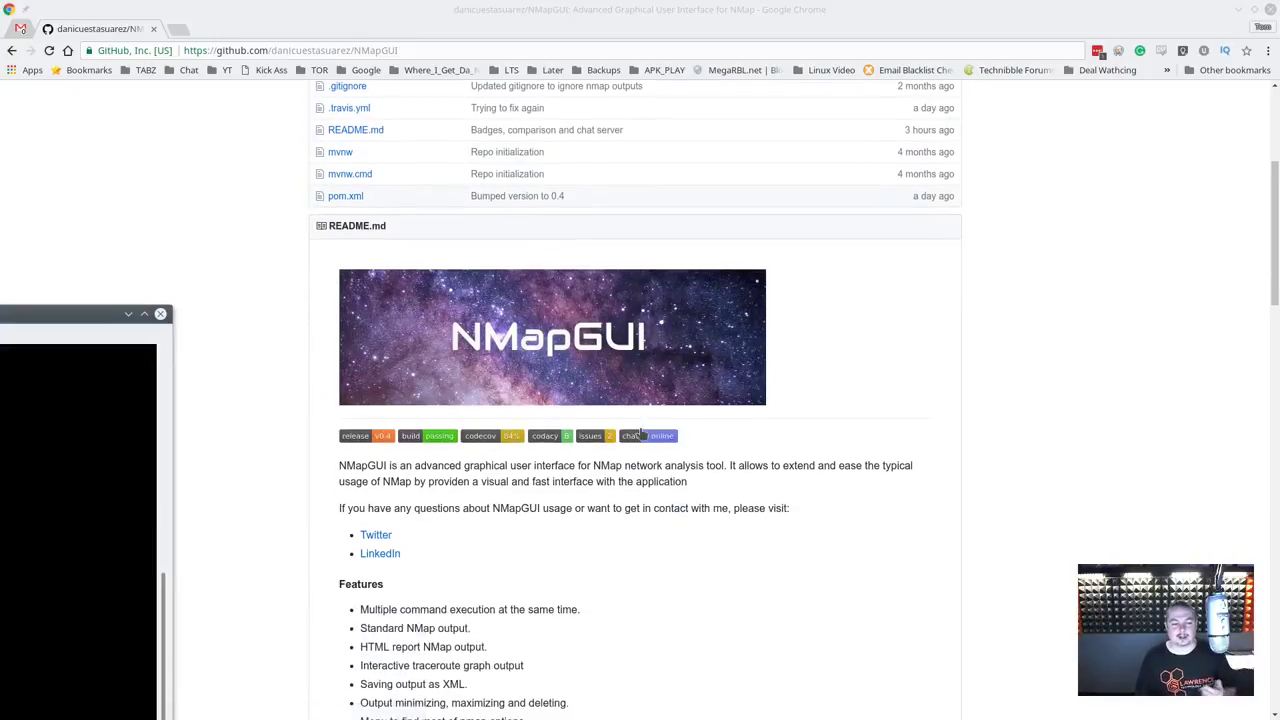
pyautogui.scroll(-2, 630, 400)
pyautogui.scroll(-3, 641, 434)
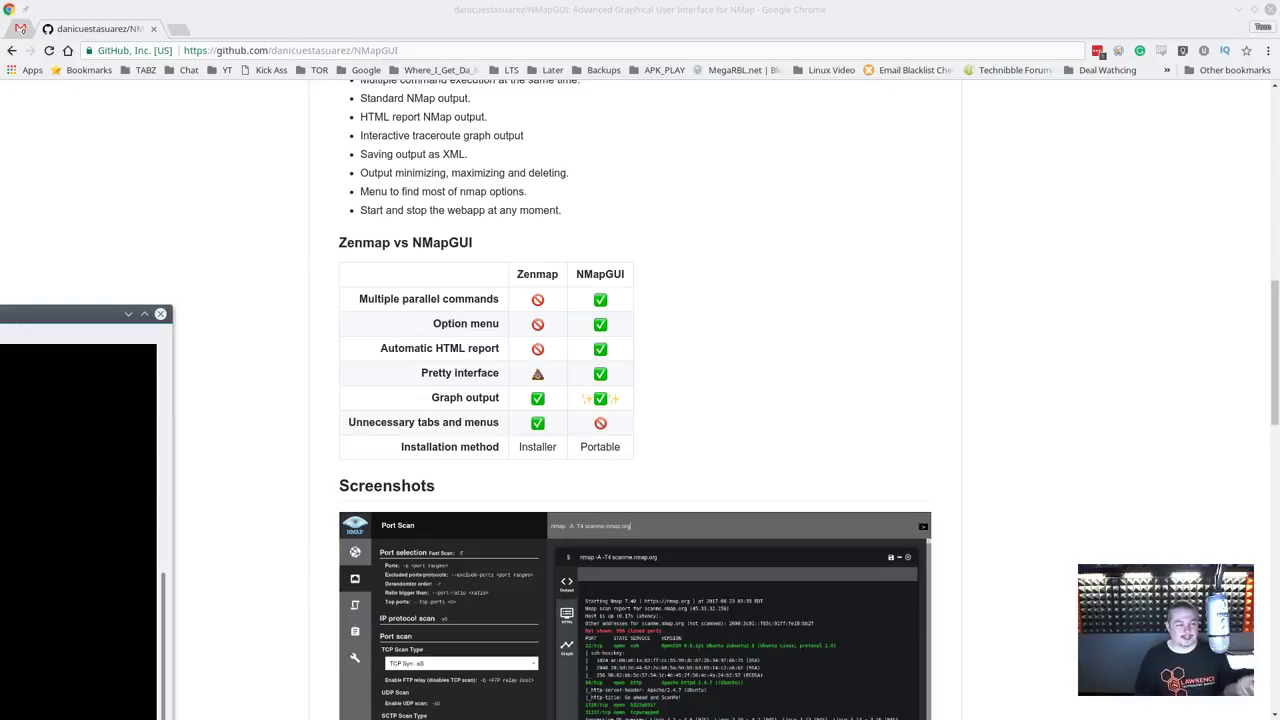
pyautogui.moveTo(100, 283)
pyautogui.mouseDown()
pyautogui.moveTo(695, 548)
pyautogui.moveTo(733, 383)
pyautogui.mouseUp()
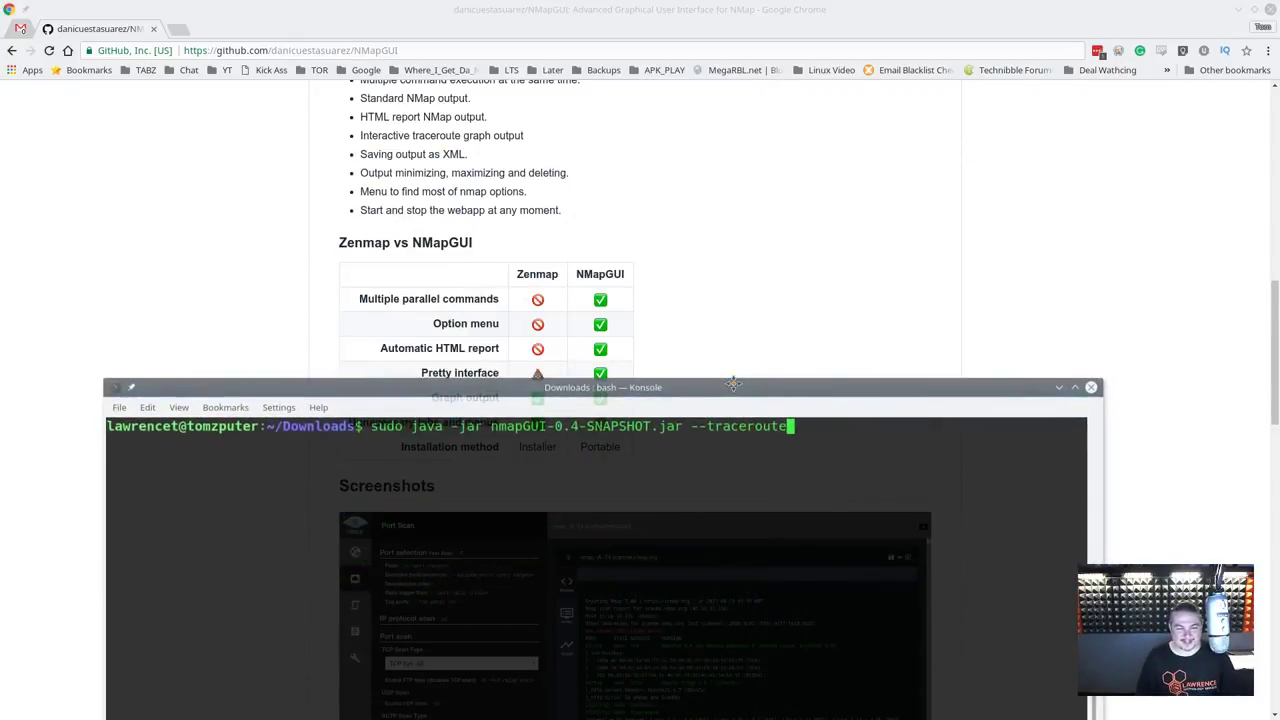
# Run sudo java -jar nmapGUI-0.4-SNAPSHOT.jar --traceroute and start the NMapGUI server on port 8080
pyautogui.moveTo(733, 383); pyautogui.dragTo(727, 88)
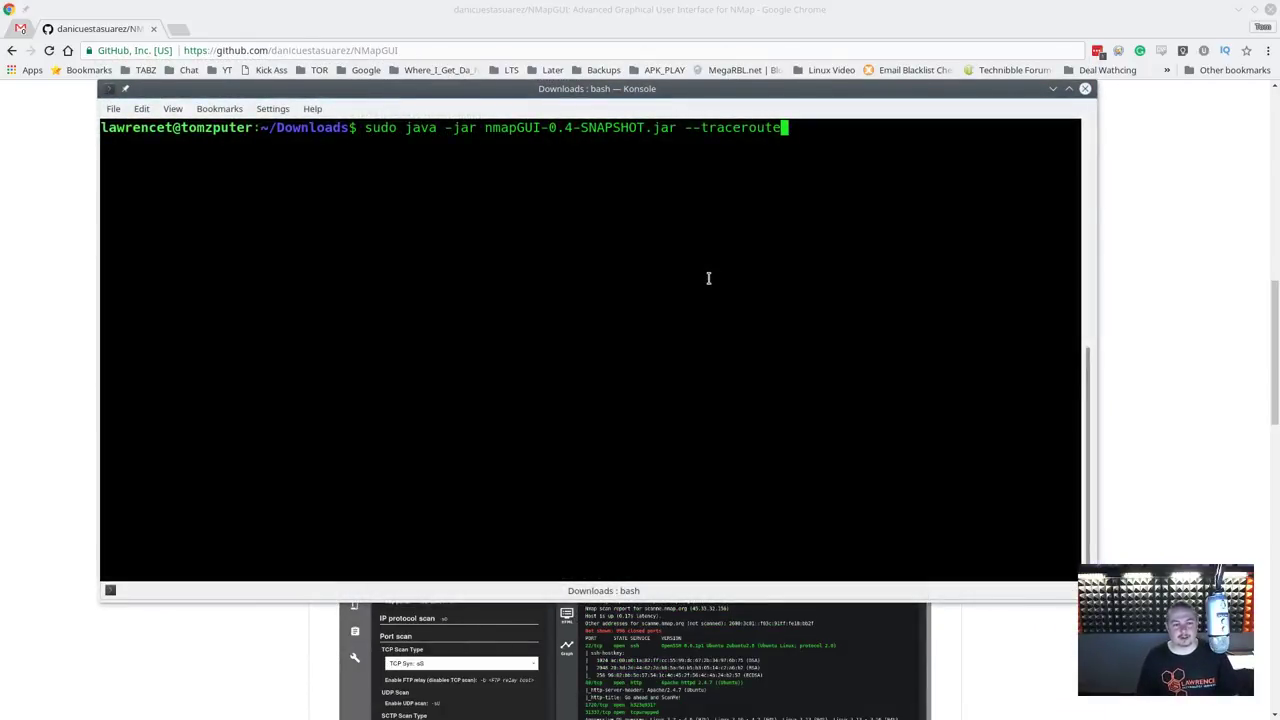
pyautogui.press('Home')
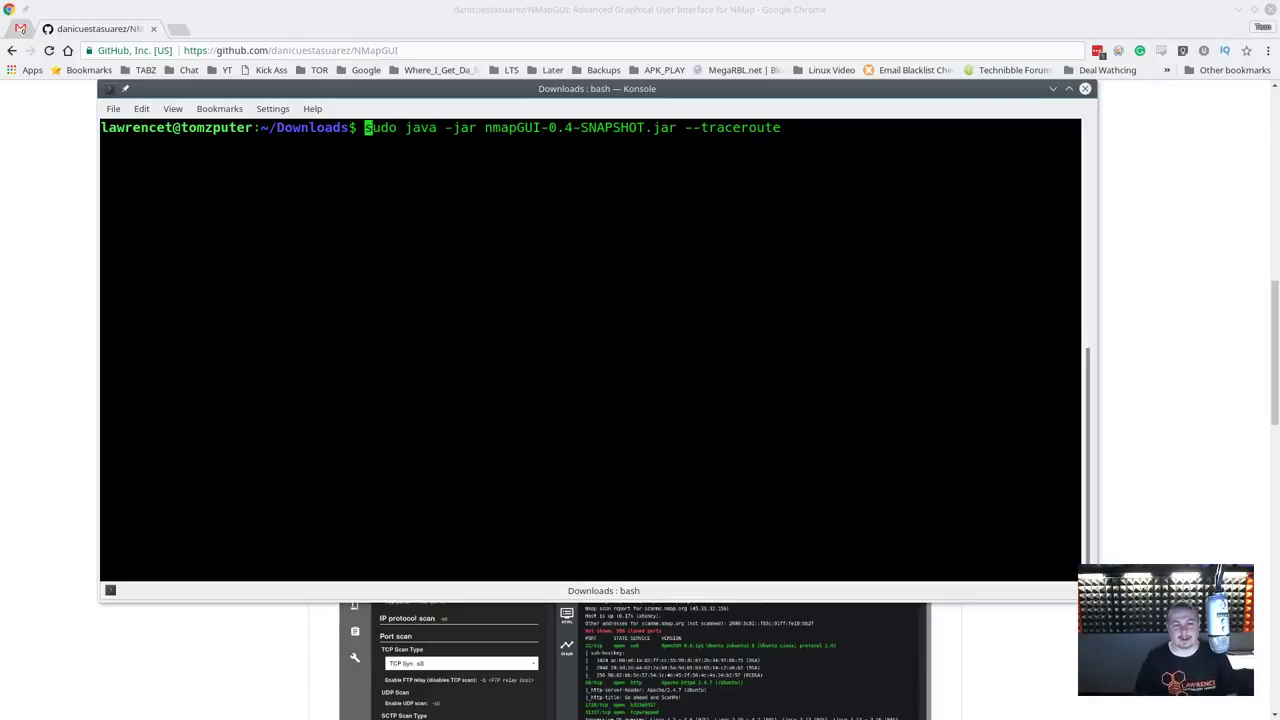
pyautogui.hotkey('ctrl', 'Right')
pyautogui.hotkey('ctrl', 'Right')
pyautogui.hotkey('ctrl', 'Right')
pyautogui.hotkey('ctrl', 'Right')
pyautogui.hotkey('ctrl', 'Right')
pyautogui.hotkey('ctrl', 'Right')
pyautogui.press('End')
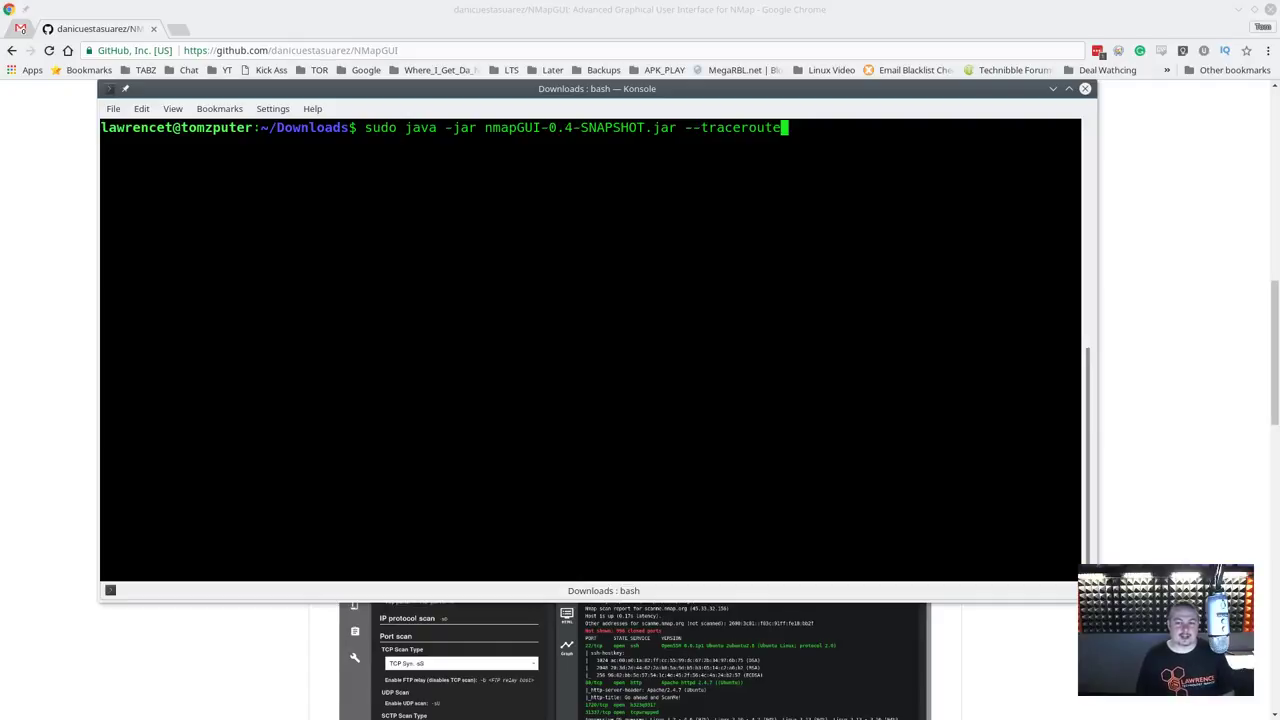
pyautogui.press('Return')
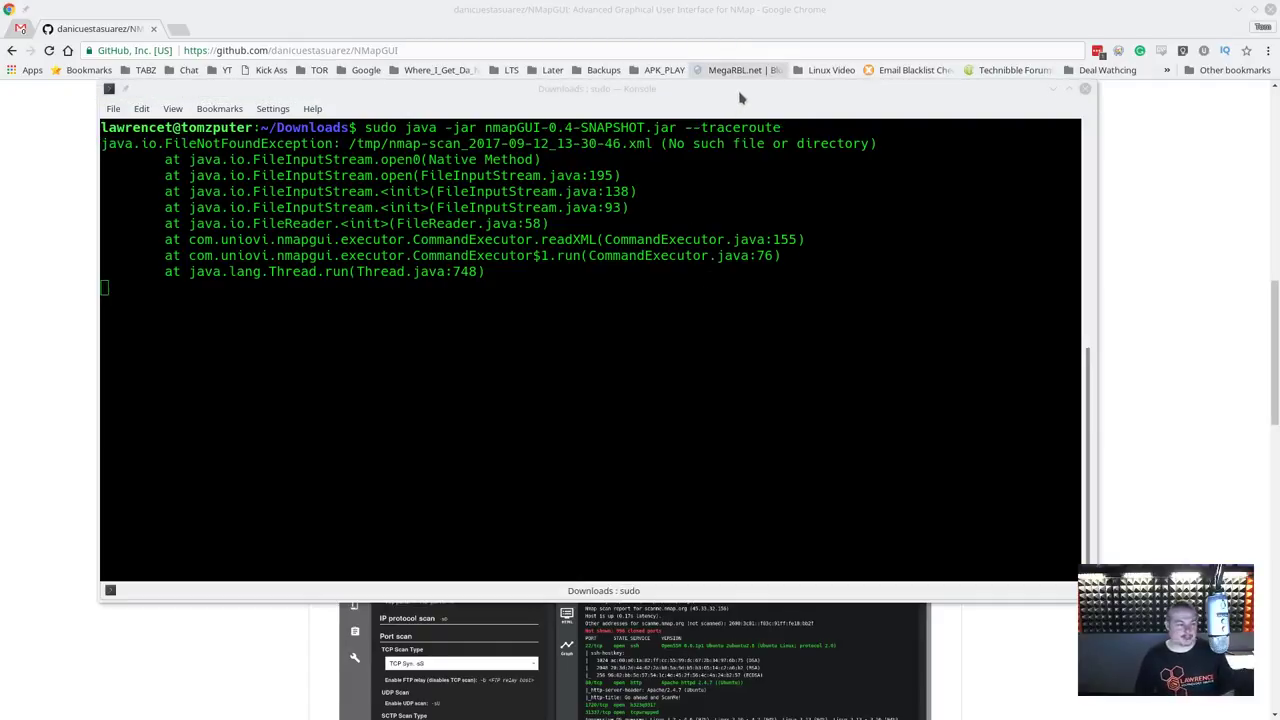
pyautogui.moveTo(930, 340); pyautogui.dragTo(615, 238)
pyautogui.click(640, 393)
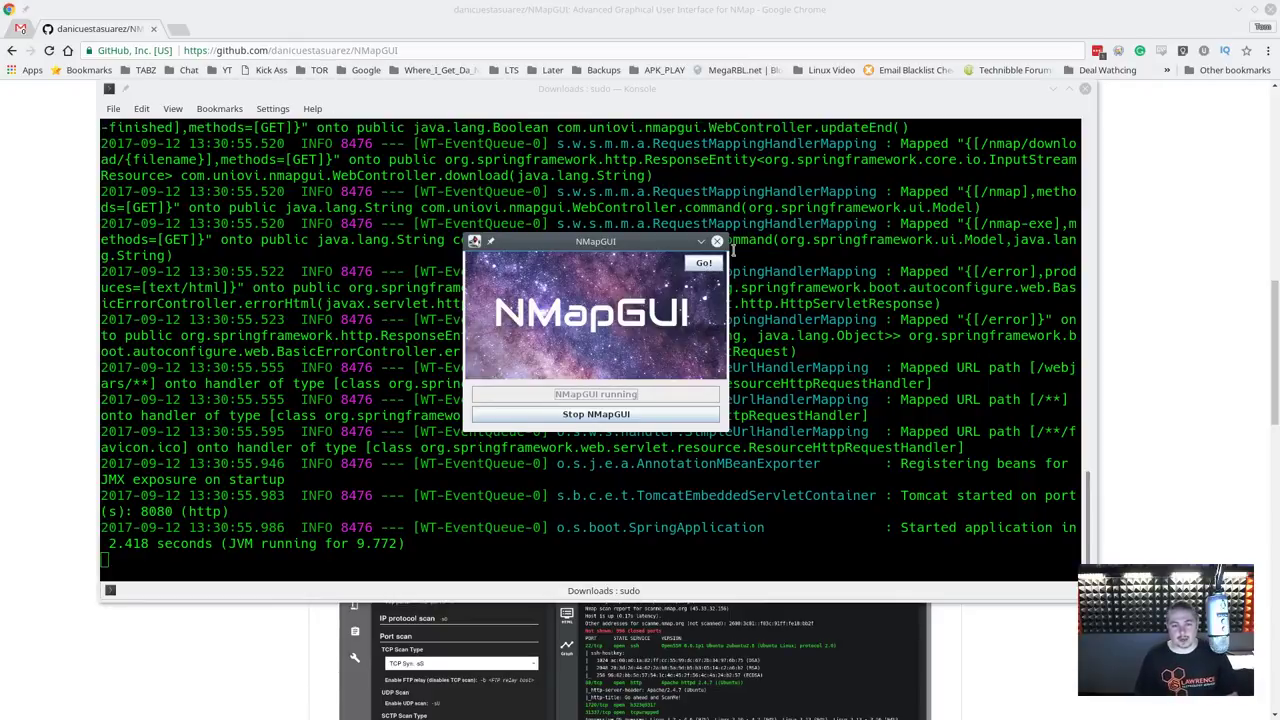
# Open the NMapGUI web interface in Chrome at 192.168.3.9:8080/nmap instead of localhost
pyautogui.click(704, 264)
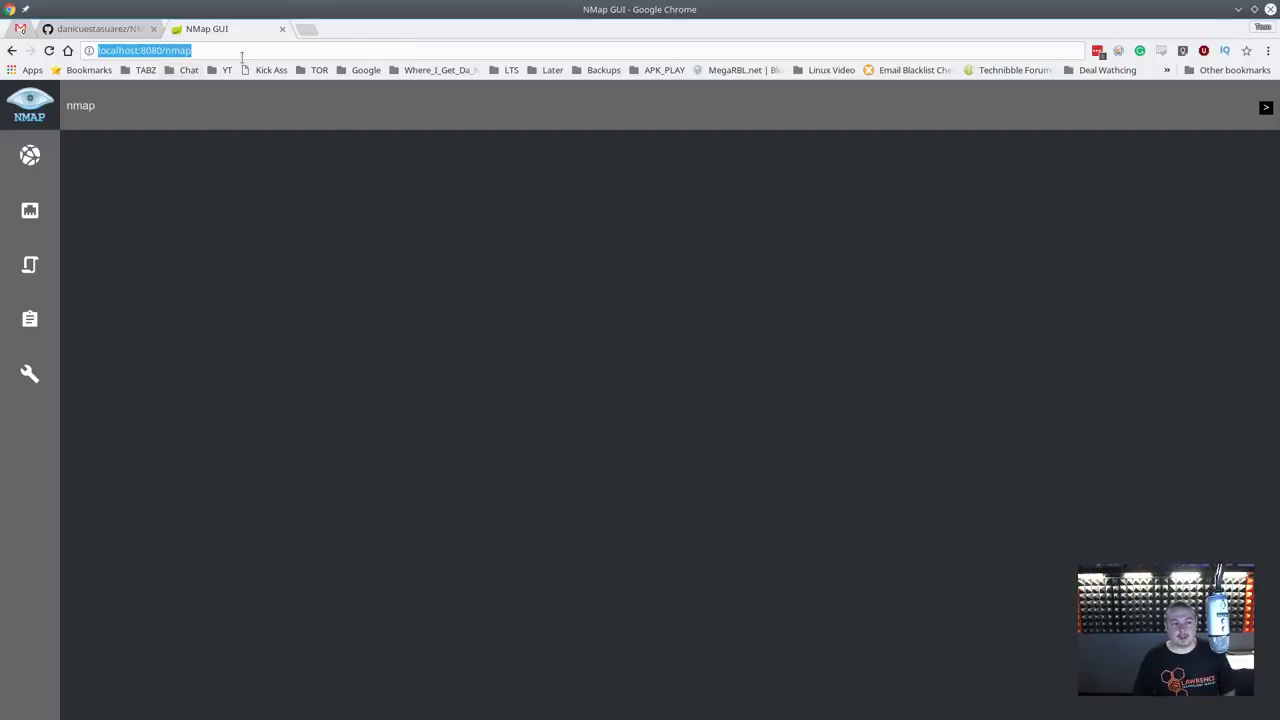
pyautogui.click(240, 53)
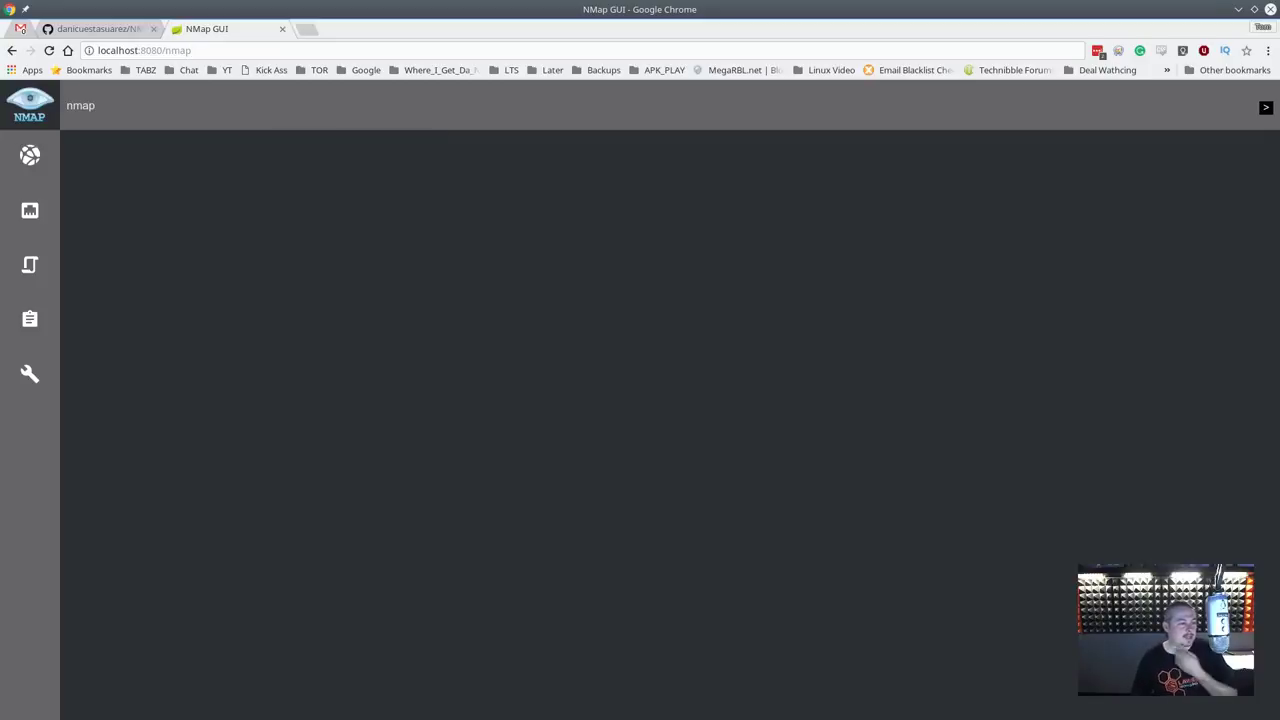
pyautogui.write('192.168.3.9')
pyautogui.click(477, 49)
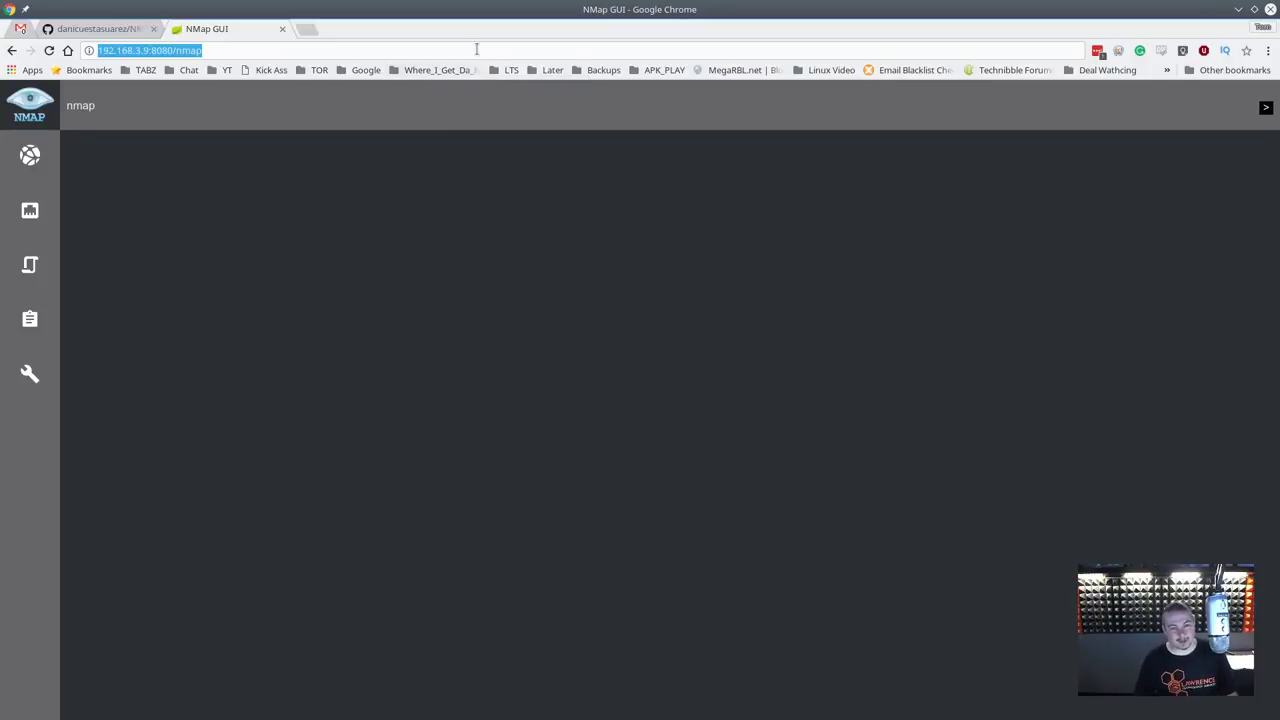
pyautogui.click(477, 49)
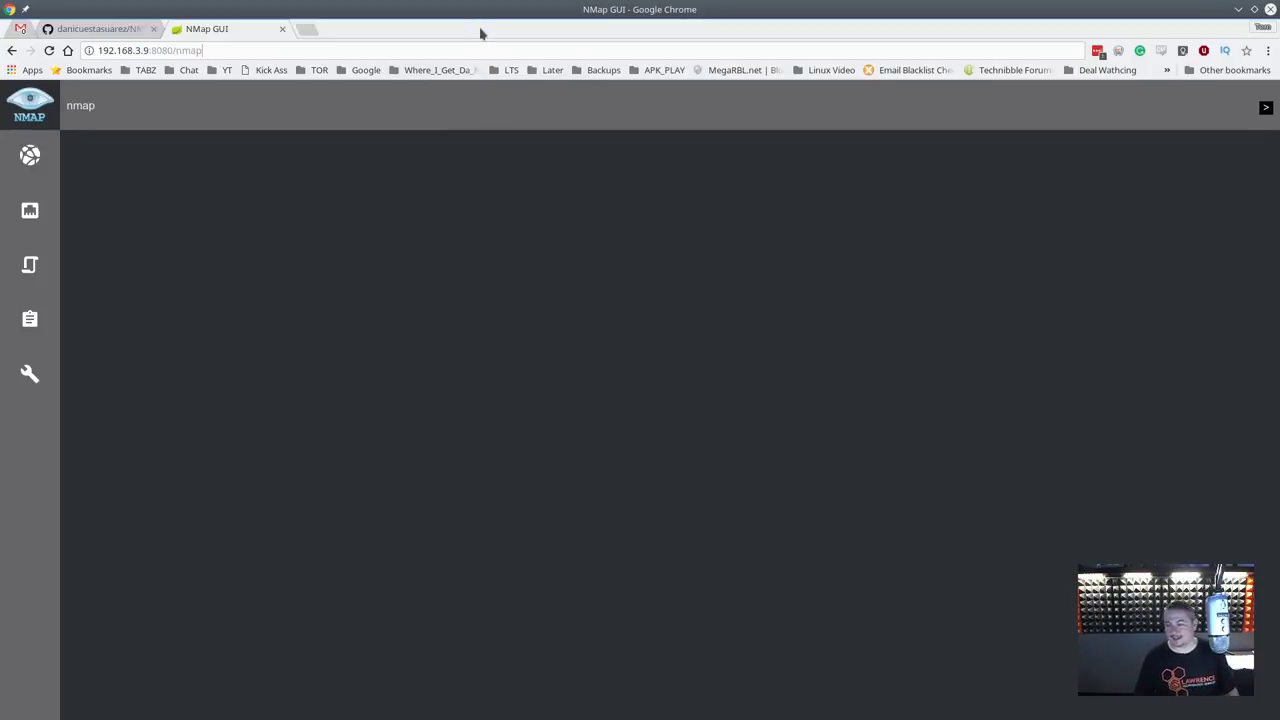
pyautogui.hotkey('alt', 'Tab')
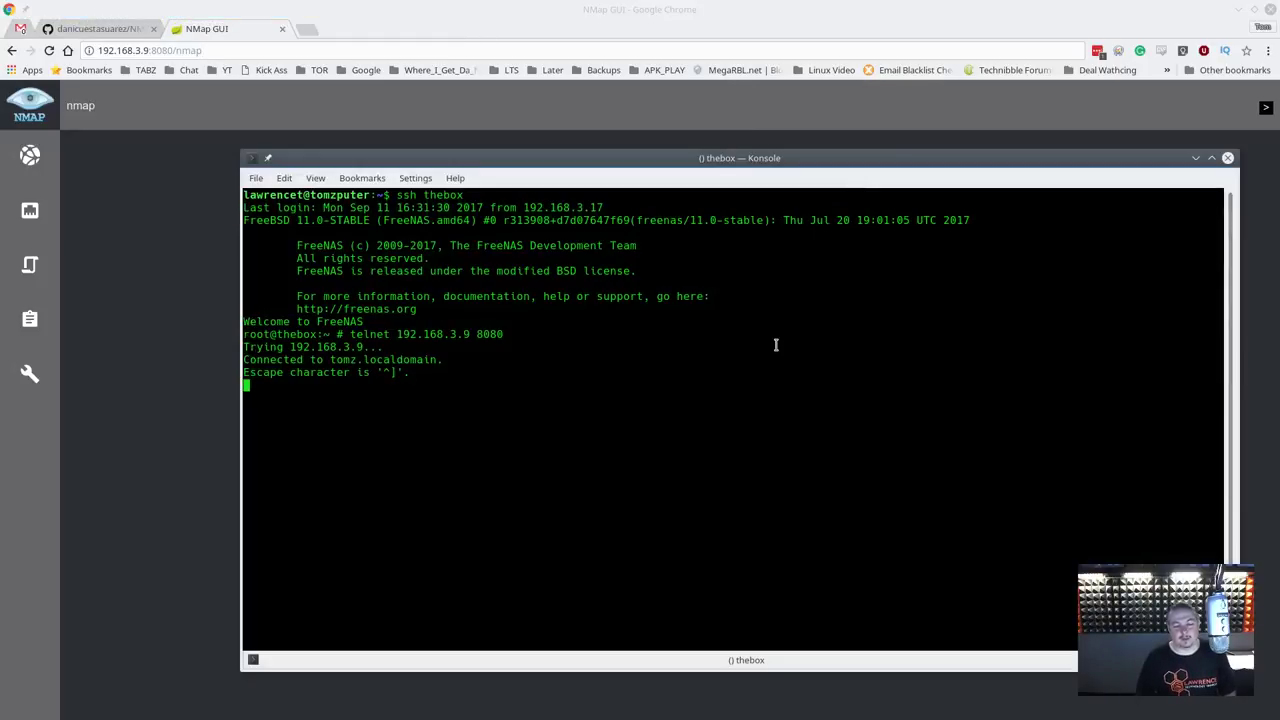
# Move the Konsole telnet session to 192.168.3.9 port 8080 aside to reveal NMapGUI
pyautogui.moveTo(842, 157); pyautogui.dragTo(772, 164)
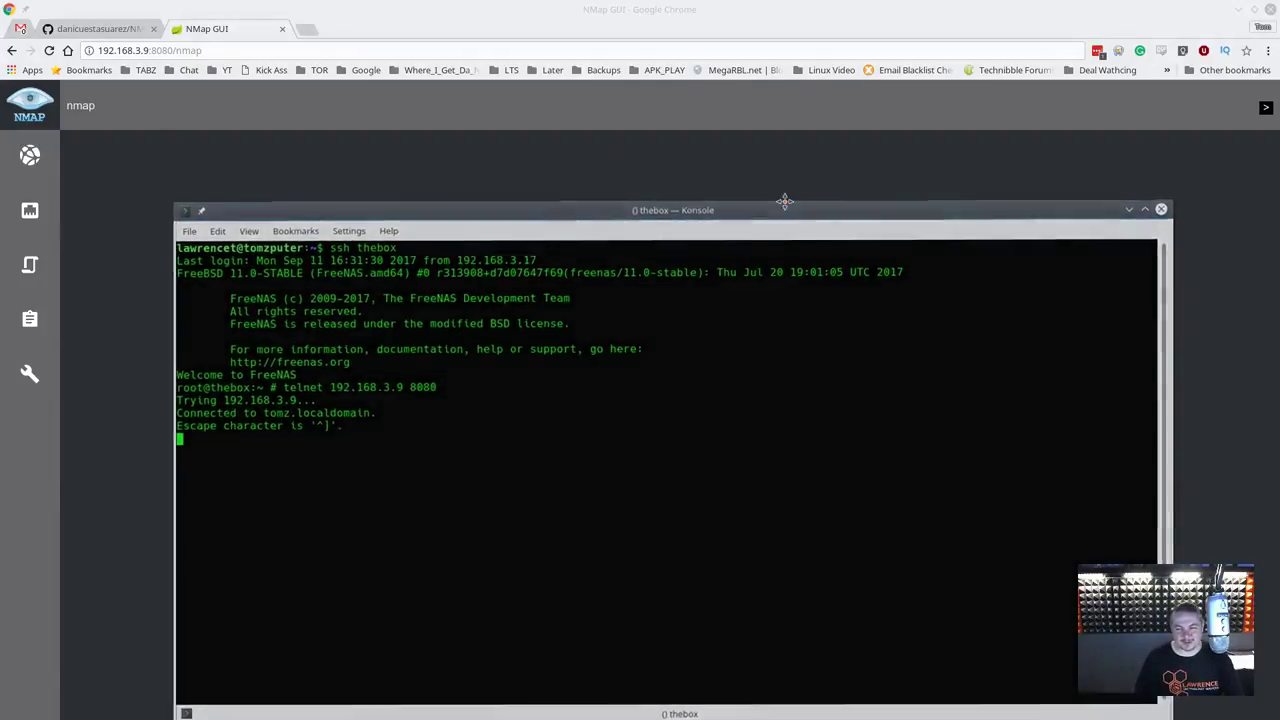
pyautogui.moveTo(783, 164); pyautogui.dragTo(795, 181)
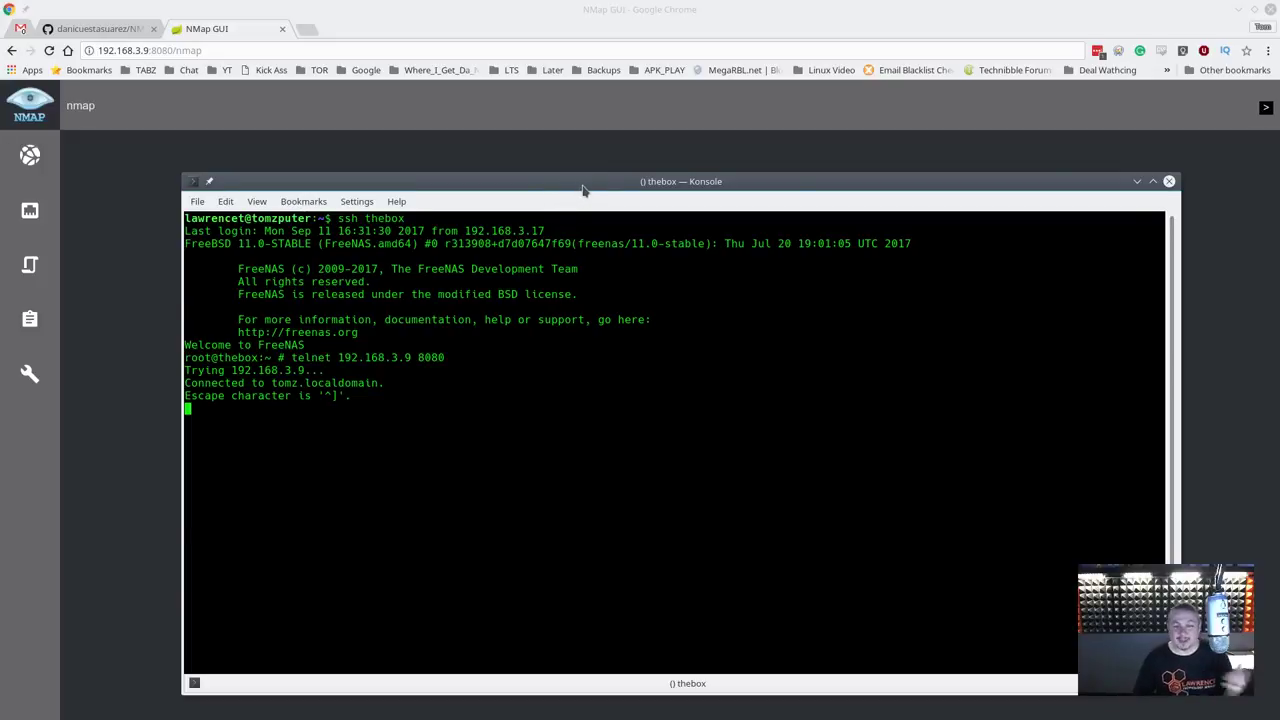
pyautogui.moveTo(580, 182); pyautogui.dragTo(589, 191)
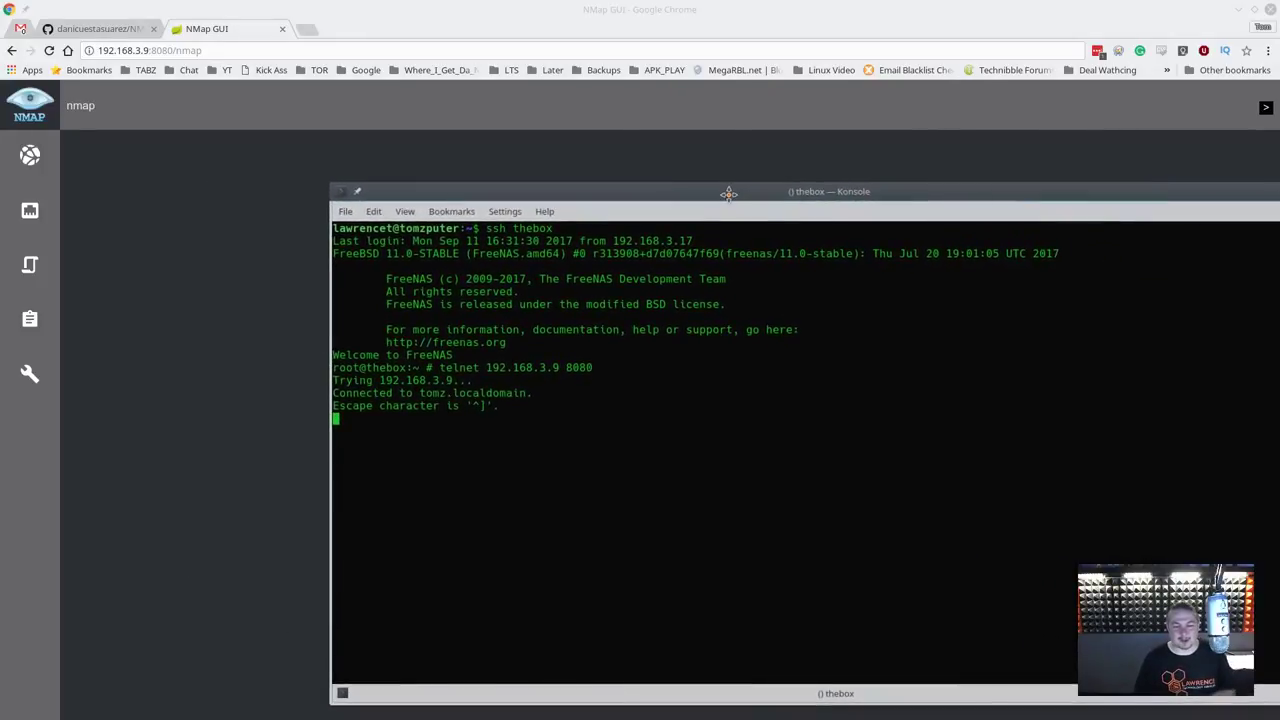
pyautogui.moveTo(589, 191)
pyautogui.mouseDown()
pyautogui.moveTo(728, 192)
pyautogui.moveTo(564, 183)
pyautogui.moveTo(571, 112)
pyautogui.moveTo(1279, 250)
pyautogui.mouseUp()
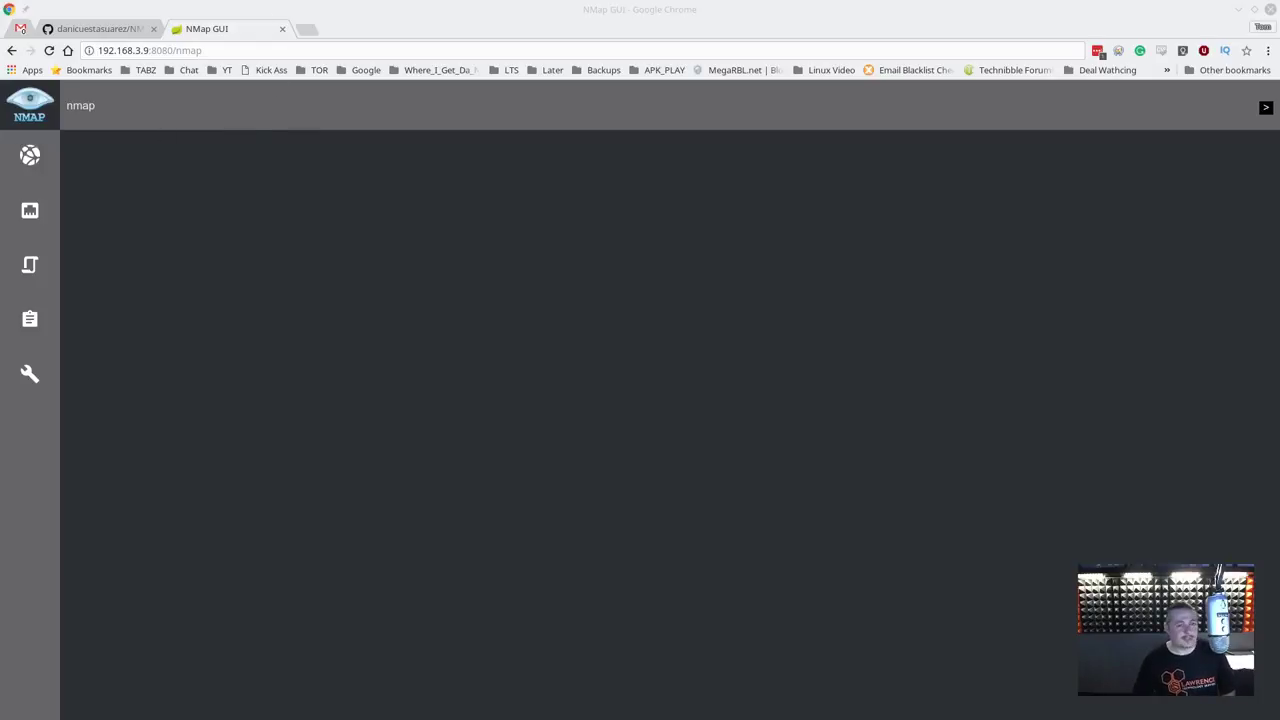
# Run a ping sweep scan with -sn 192.168.3.1-255
pyautogui.click(253, 100)
pyautogui.write('-sn 192.168.3.1-255')
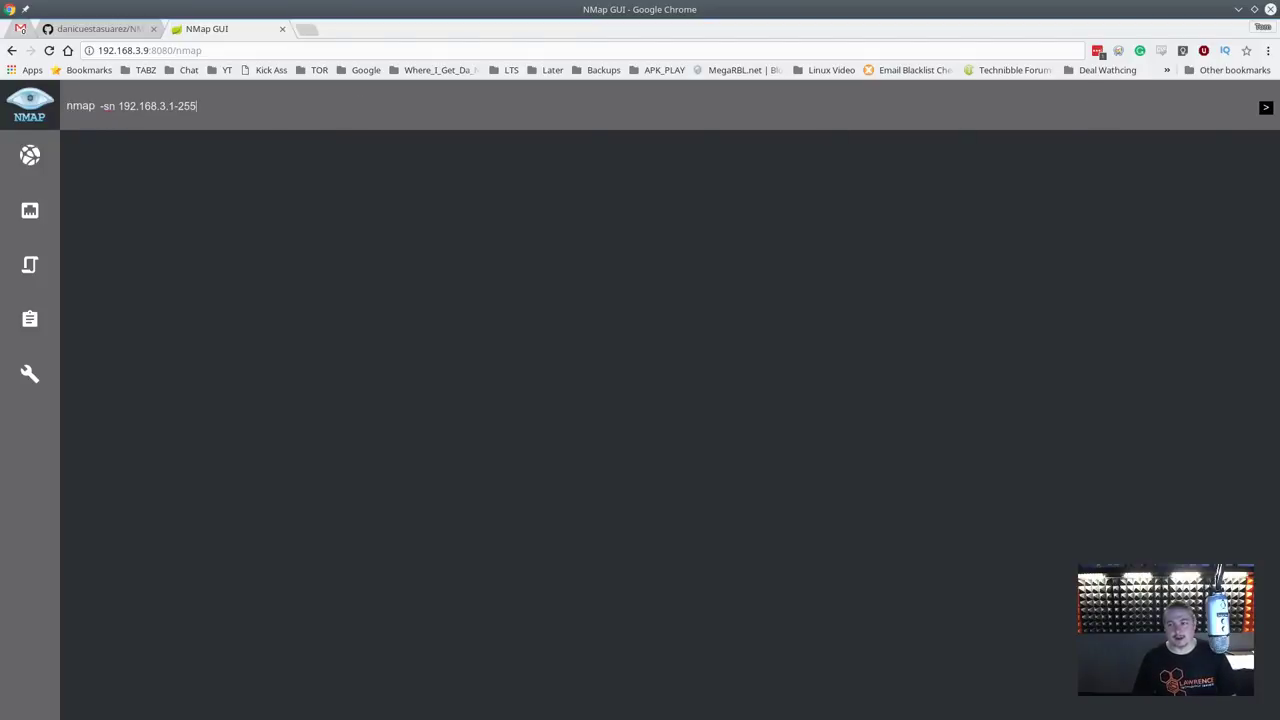
pyautogui.click(1265, 110)
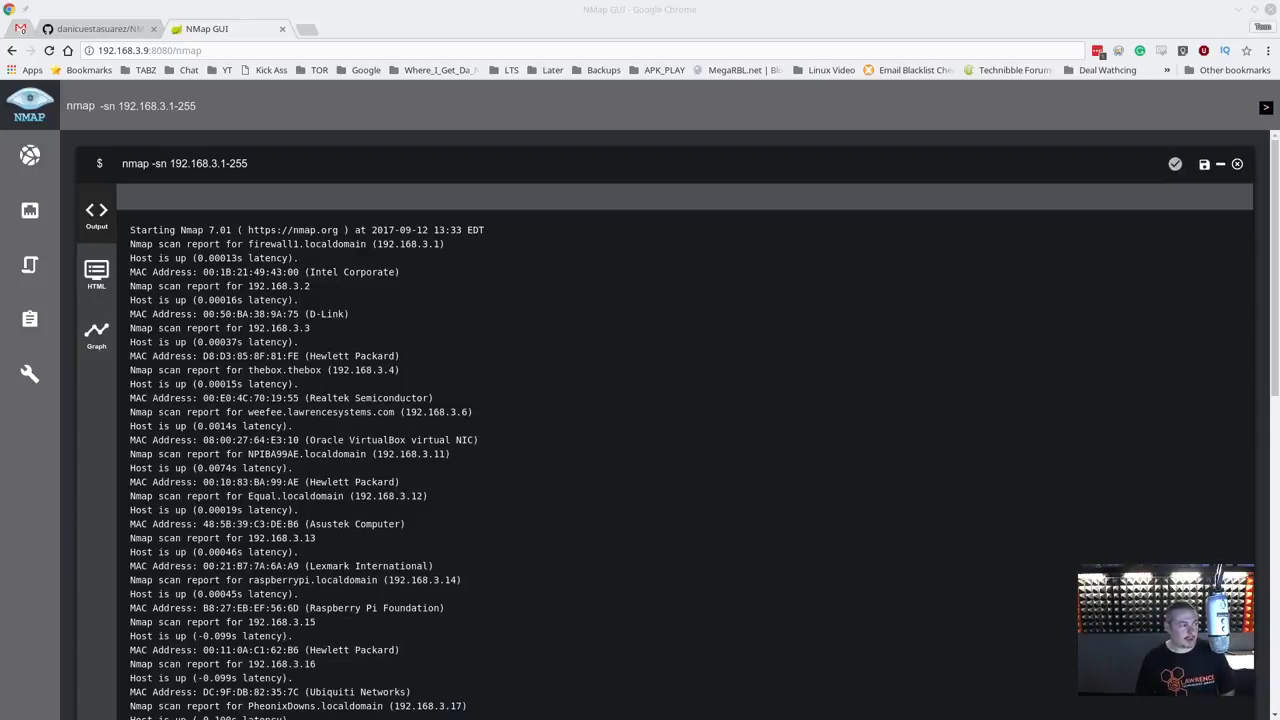
# Run an aggressive scan with -T4 -A -v 192.168.3.4
pyautogui.click(324, 104)
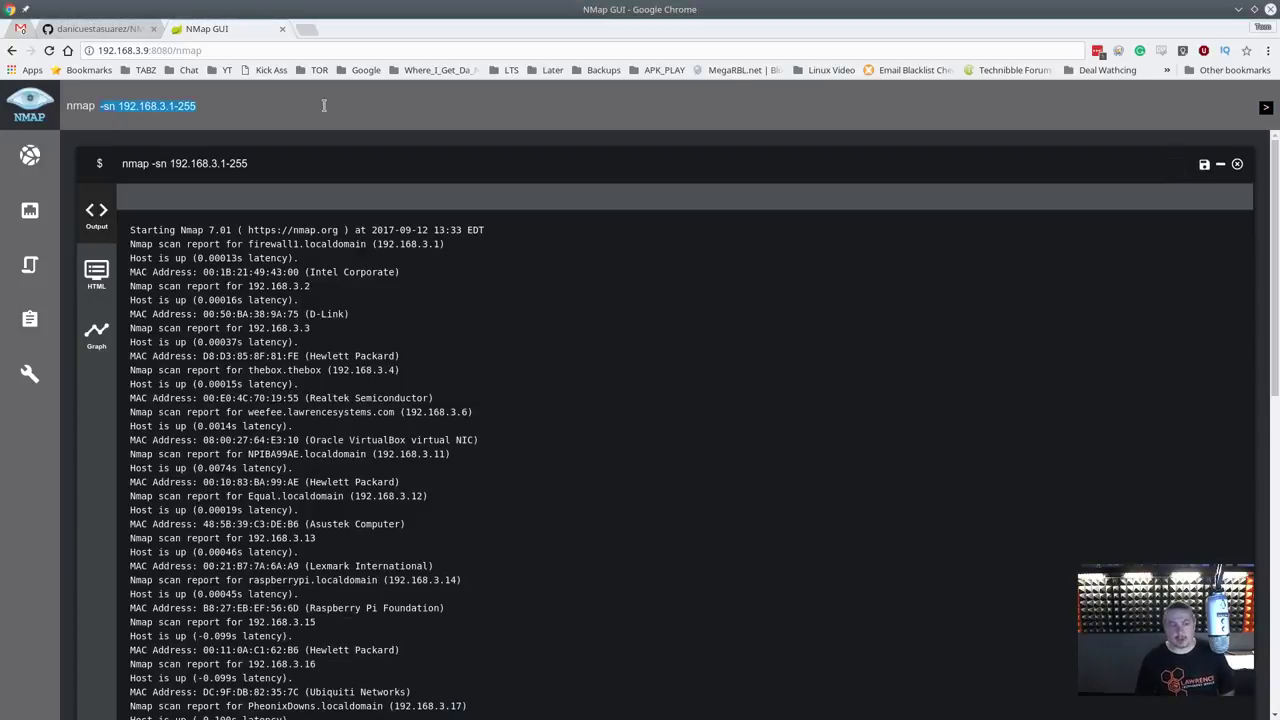
pyautogui.write('-T4 -A -v 192.168.3.4')
pyautogui.click(1265, 107)
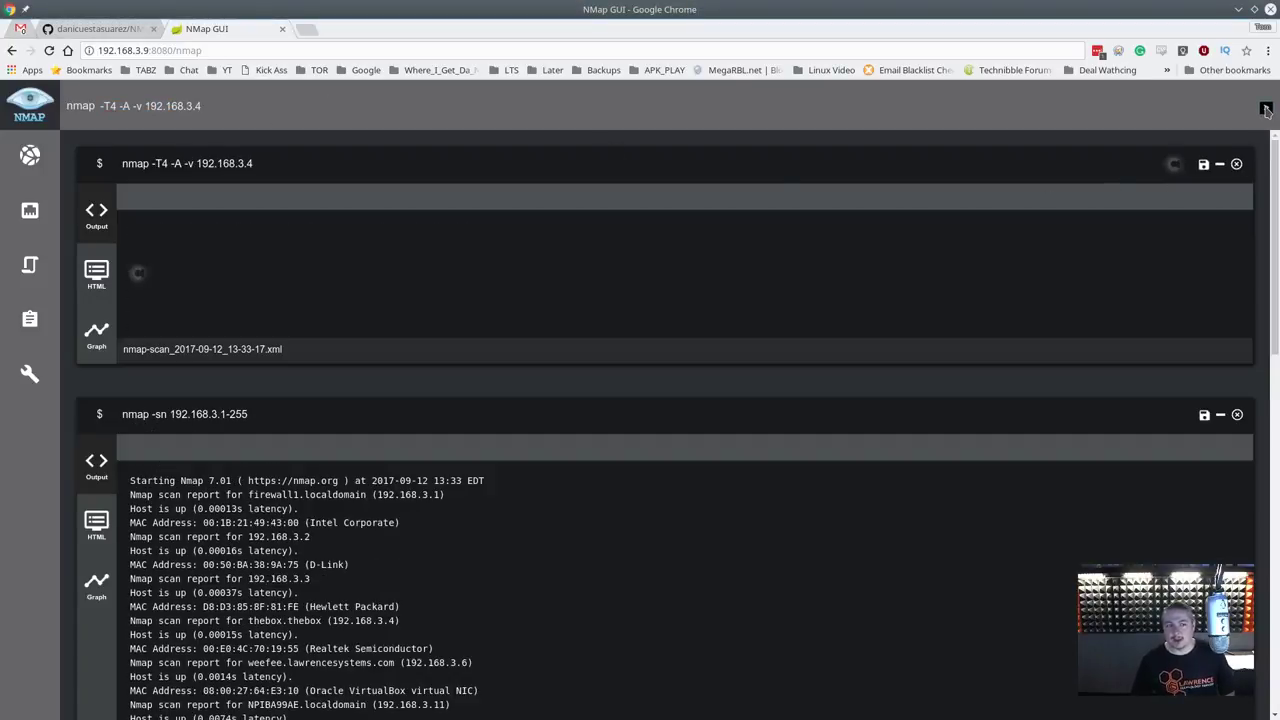
# Replace the options with nmap -v --traceroute google.com and review the scan cards
pyautogui.tripleClick(378, 106)
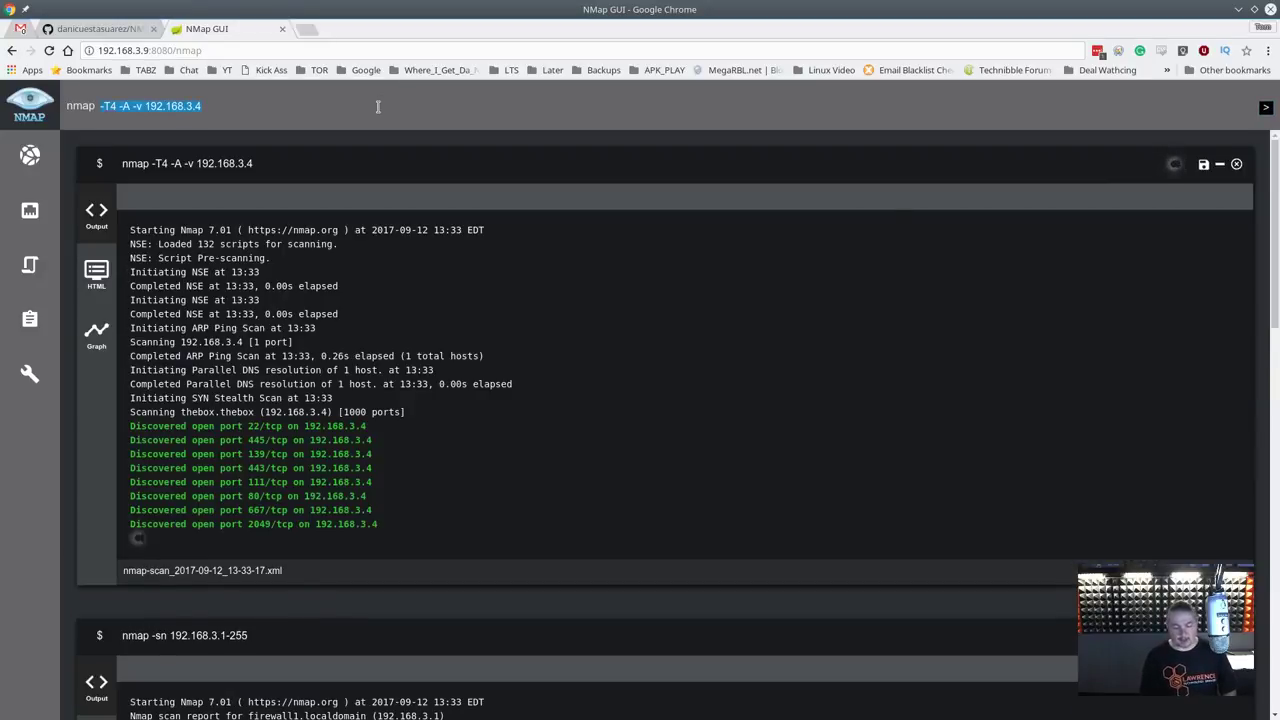
pyautogui.write('nmap -v --tra')
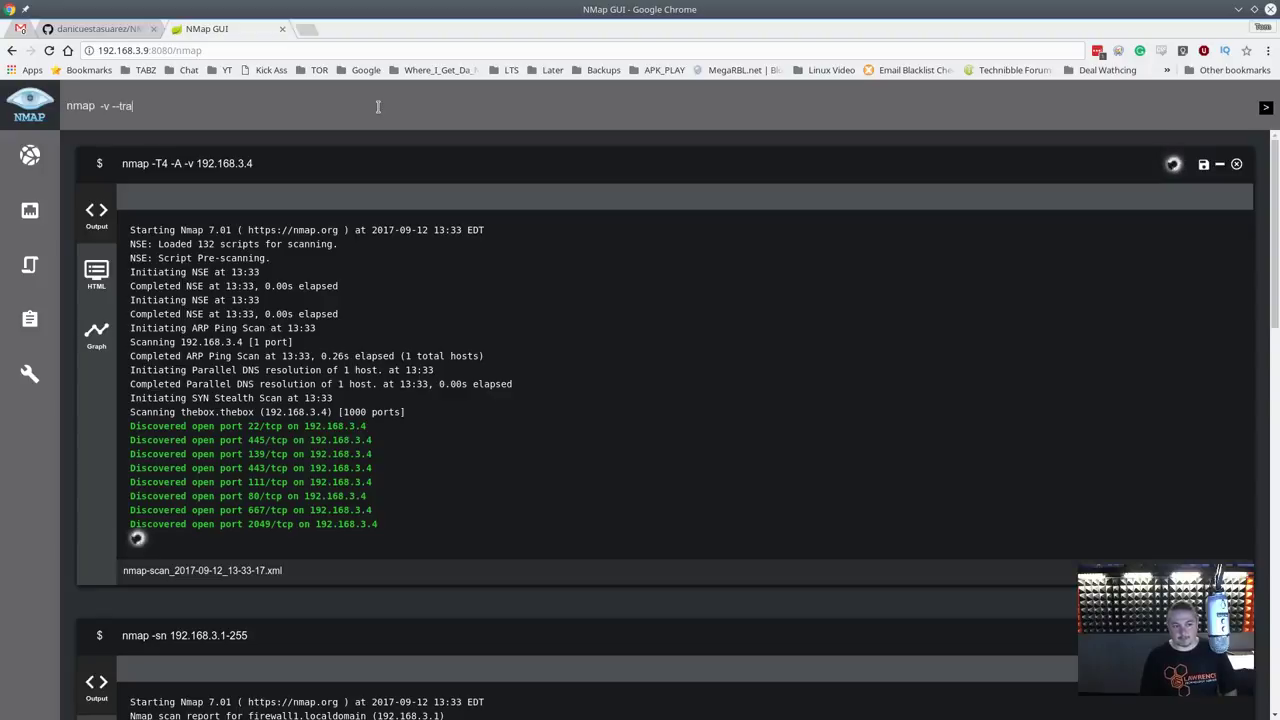
pyautogui.write('ceroute google.com')
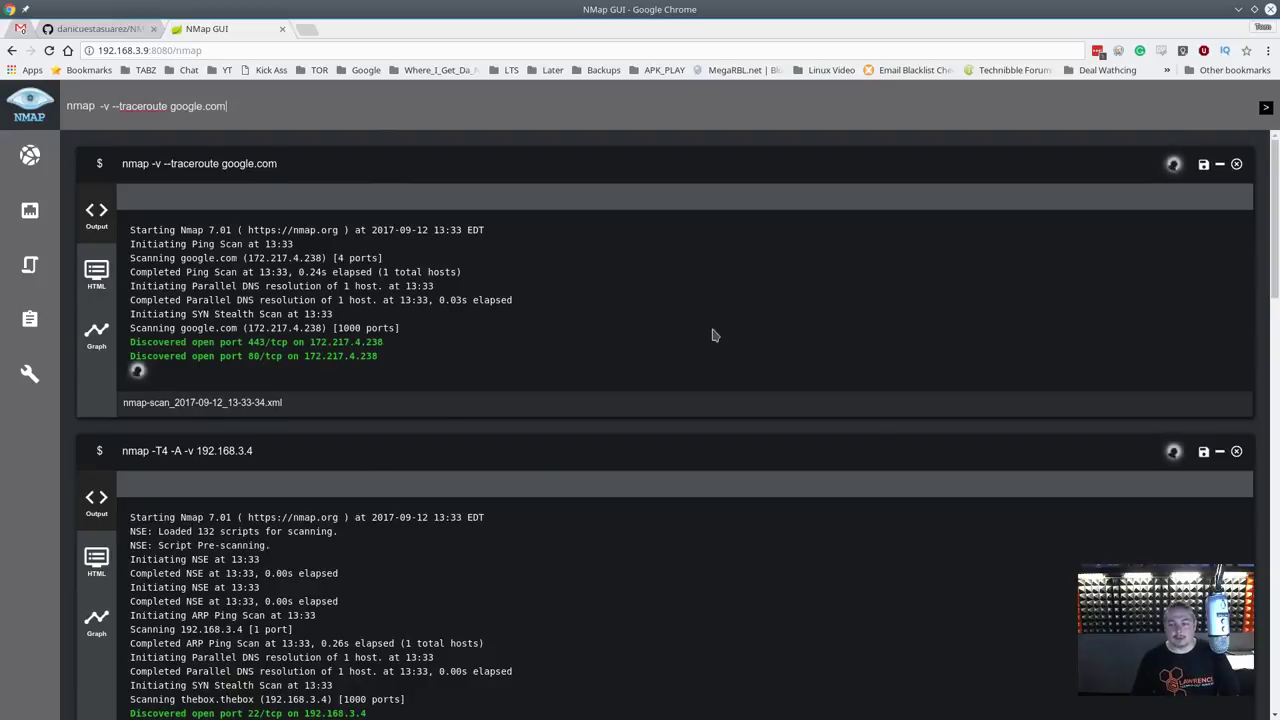
pyautogui.scroll(-3, 900, 310)
pyautogui.scroll(1, 1160, 268)
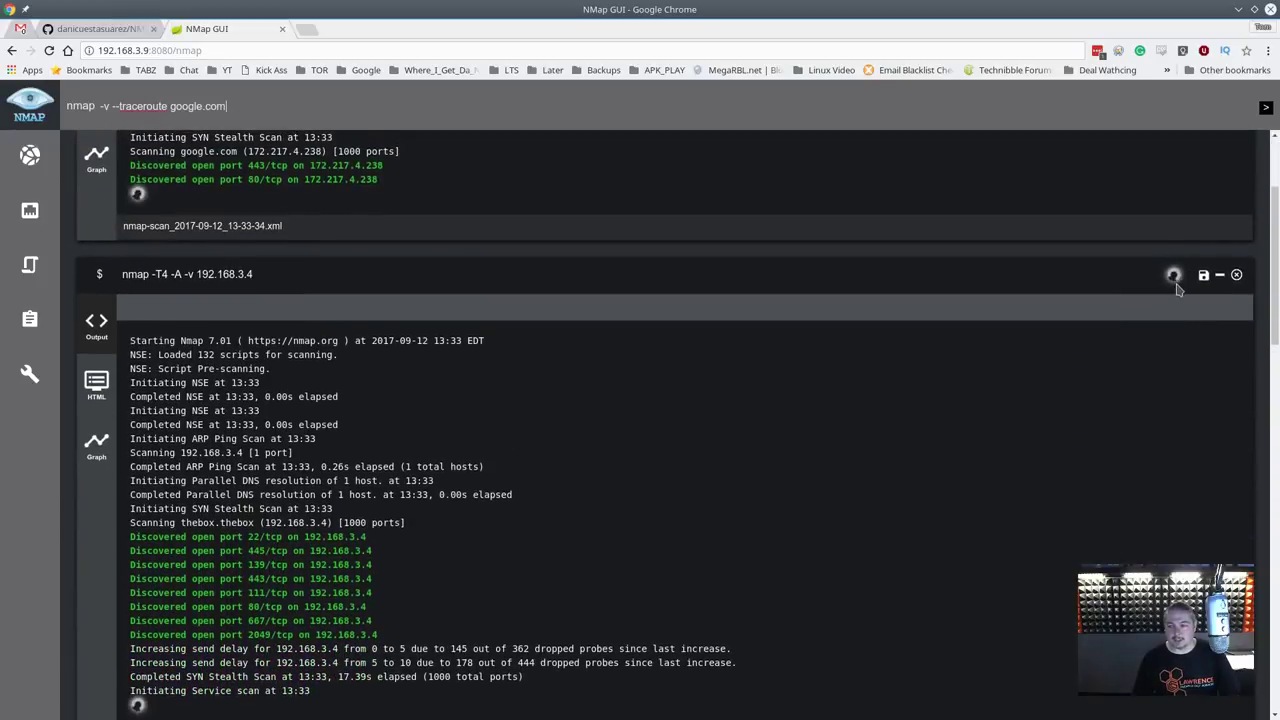
pyautogui.scroll(2, 1177, 287)
pyautogui.scroll(-3, 1102, 456)
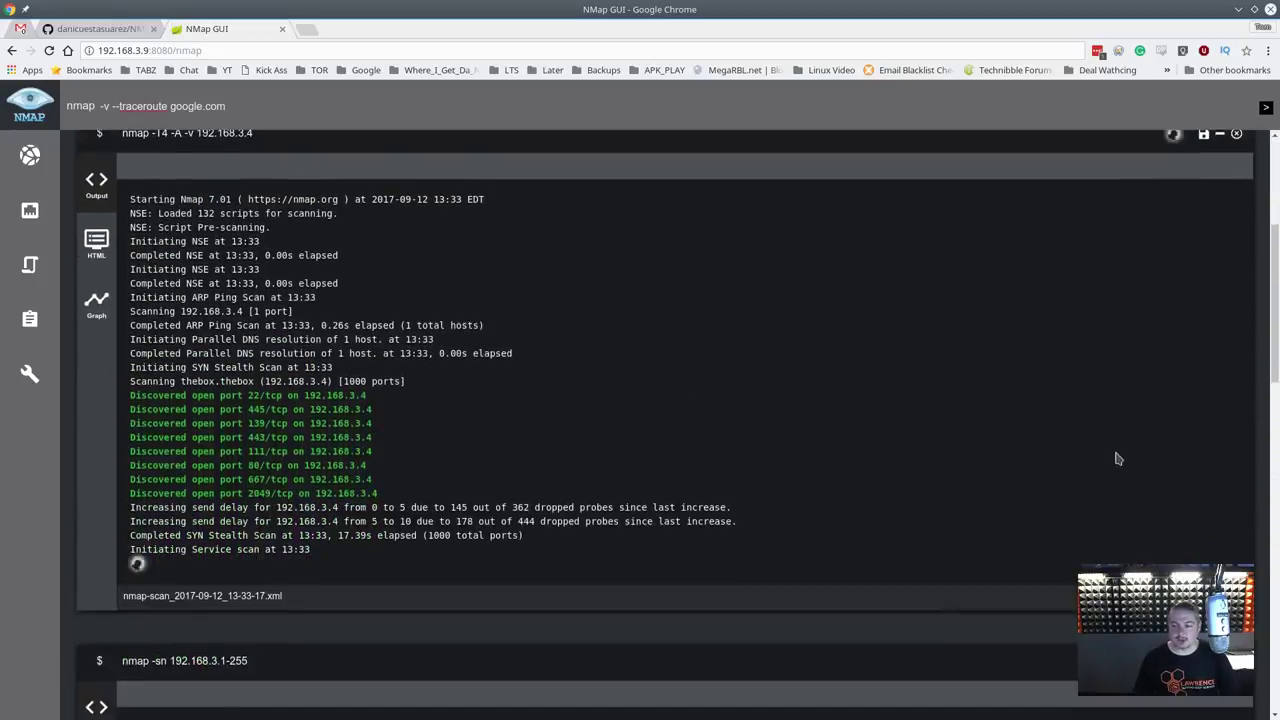
pyautogui.scroll(-5, 1100, 456)
pyautogui.scroll(-3, 1064, 461)
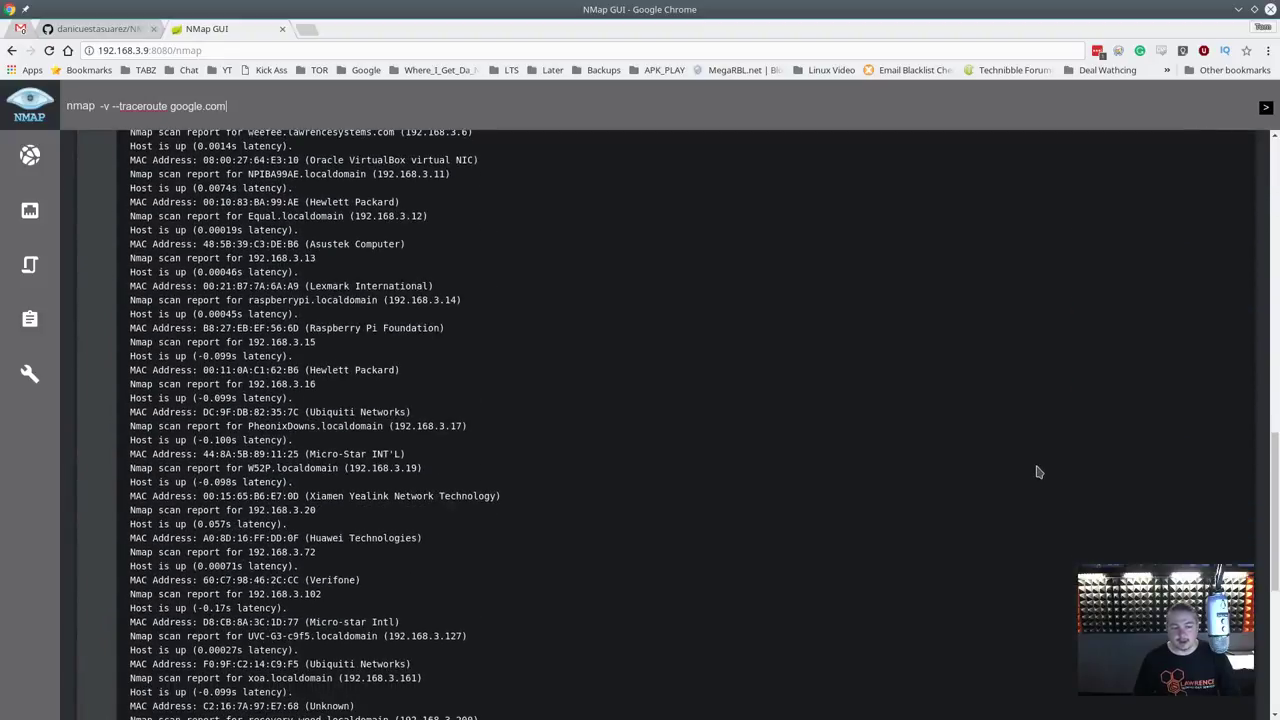
pyautogui.scroll(-2, 1037, 472)
pyautogui.moveTo(1275, 568); pyautogui.dragTo(1276, 386)
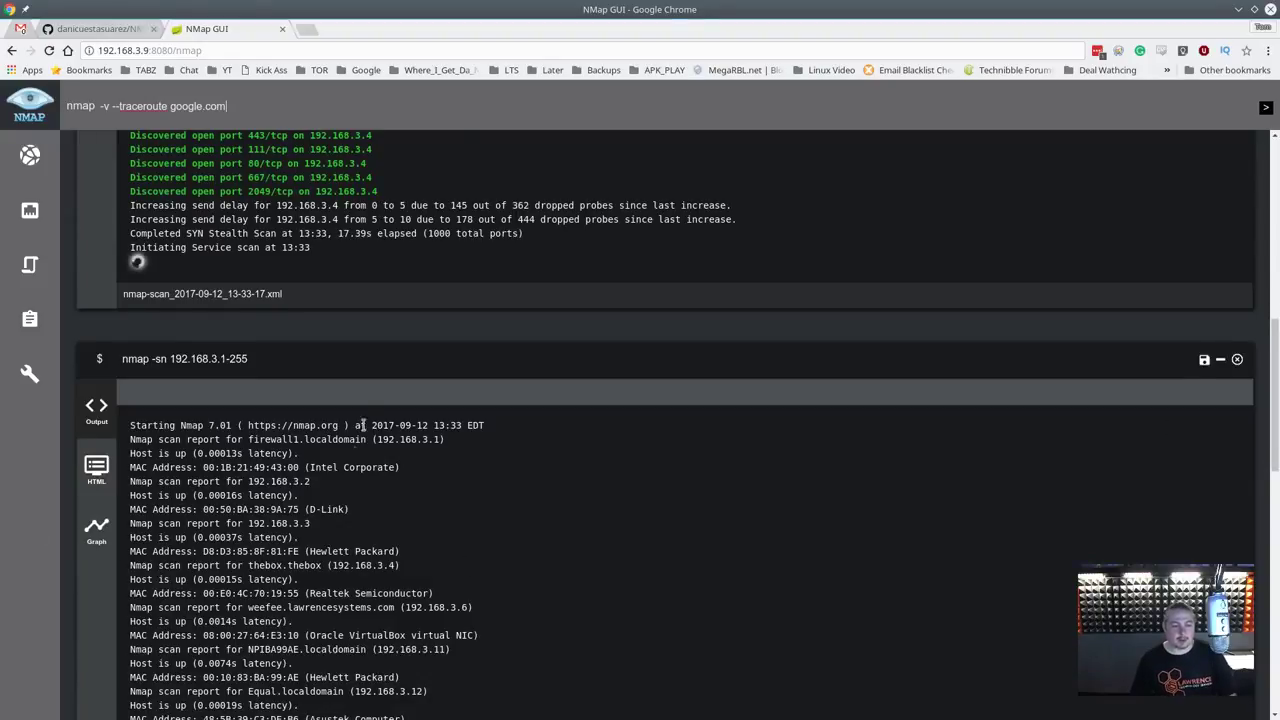
# Show the 192.168.3.1-255 ping sweep as an HTML host report and scroll through it
pyautogui.scroll(-1, 100, 480)
pyautogui.click(93, 366)
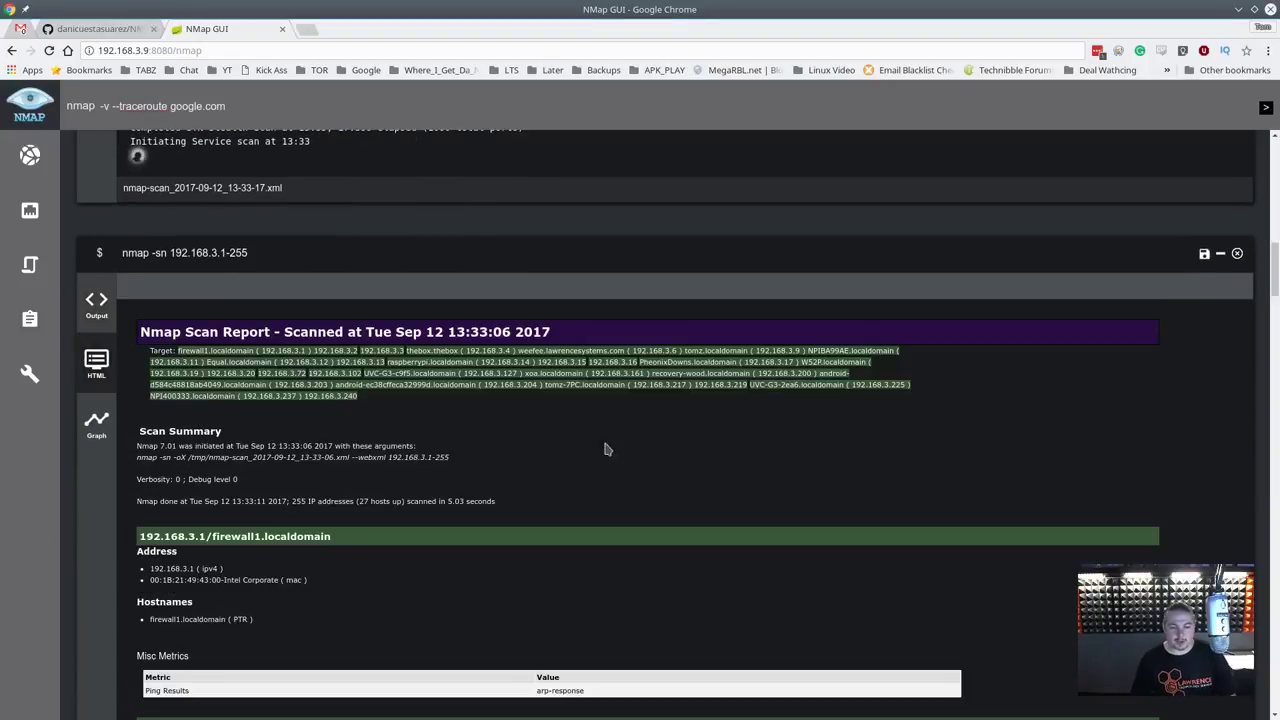
pyautogui.scroll(-1, 632, 437)
pyautogui.scroll(-4, 625, 432)
pyautogui.scroll(-3, 615, 425)
pyautogui.scroll(-4, 612, 420)
pyautogui.scroll(-3, 846, 480)
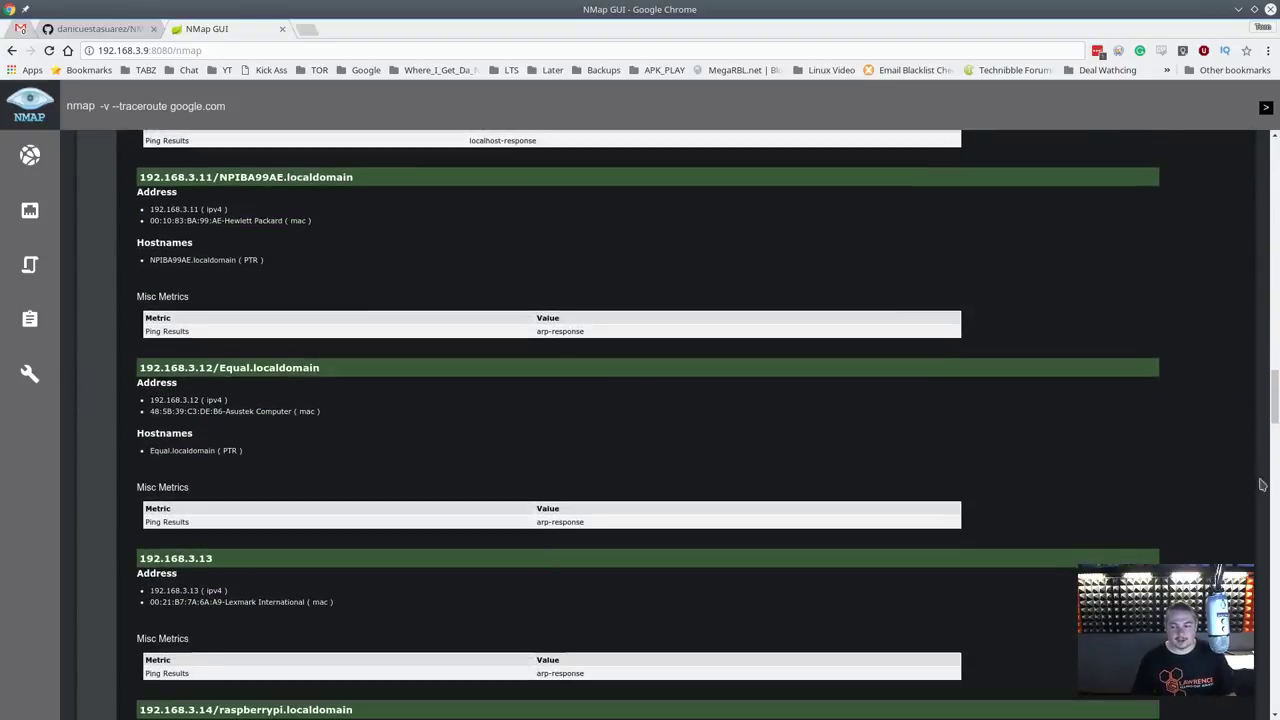
pyautogui.moveTo(1276, 405); pyautogui.dragTo(1276, 628)
pyautogui.scroll(-2, 640, 420)
pyautogui.scroll(-1, 640, 420)
pyautogui.scroll(-4, 640, 420)
pyautogui.scroll(-5, 640, 420)
pyautogui.moveTo(1274, 530); pyautogui.dragTo(1255, 285)
# Switch the subnet ping sweep card to its network graph view
pyautogui.click(88, 422)
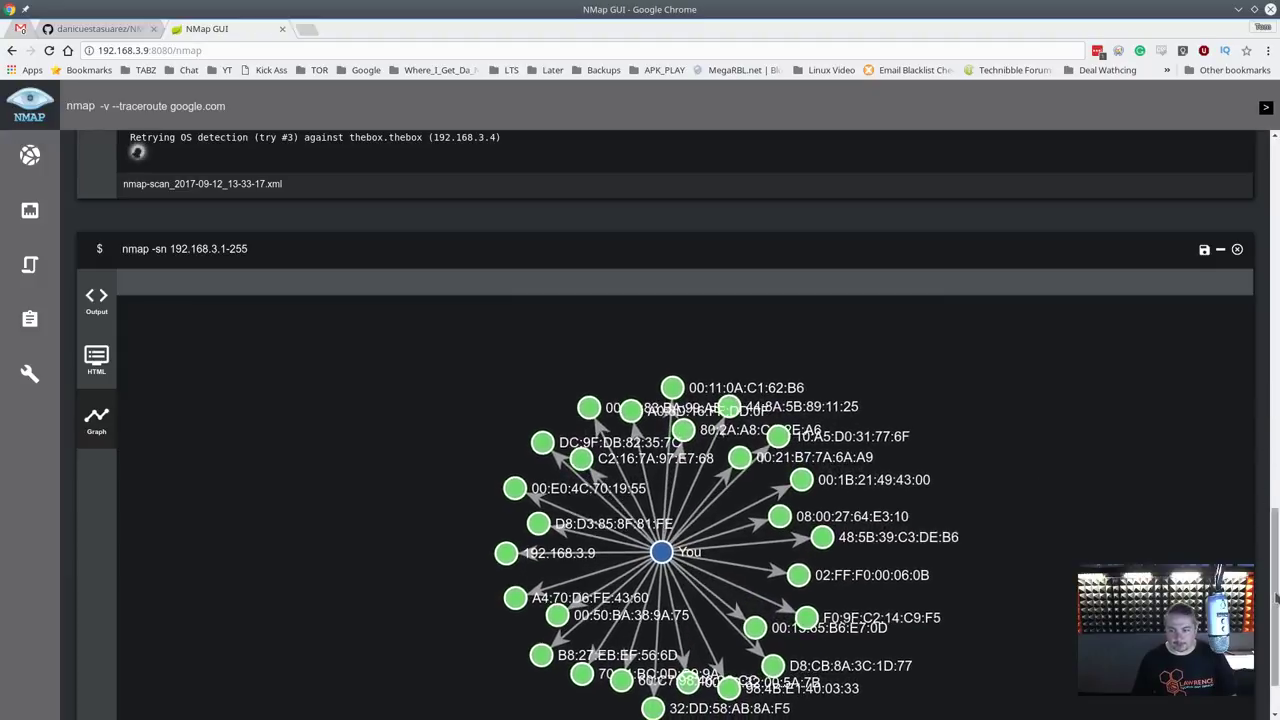
pyautogui.moveTo(1275, 597); pyautogui.dragTo(1275, 620)
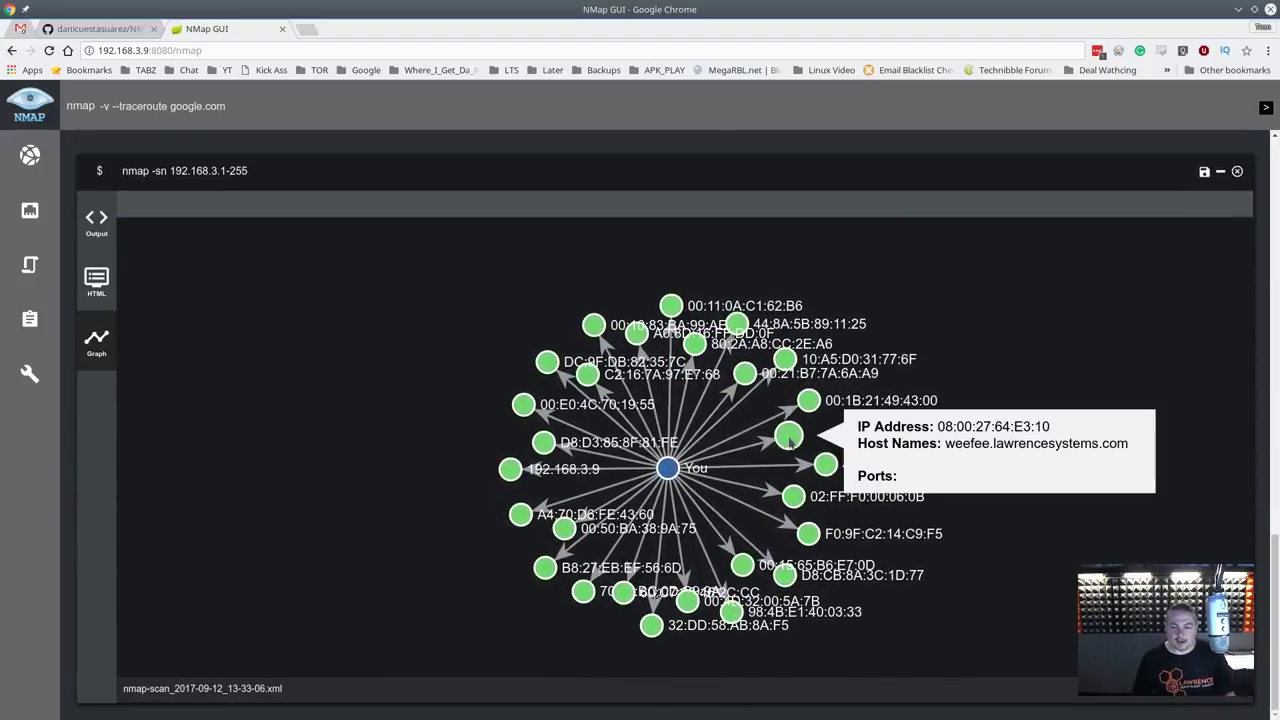
pyautogui.scroll(3, 788, 440)
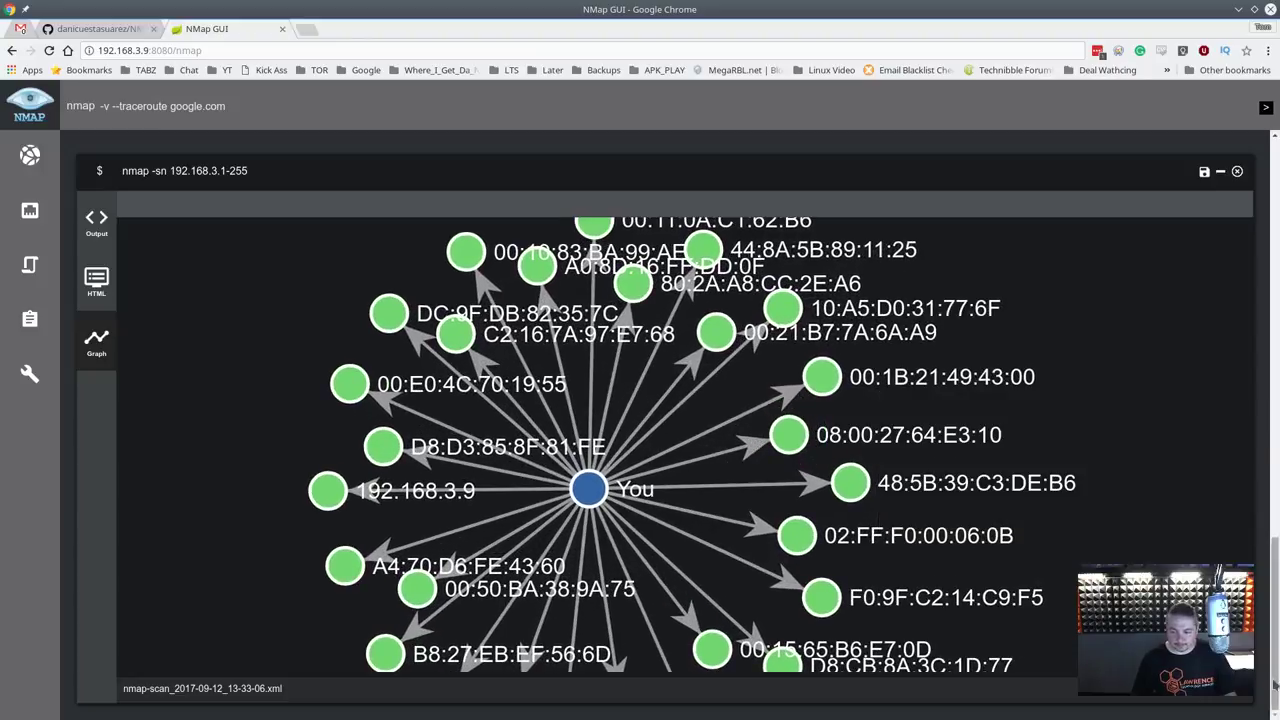
pyautogui.scroll(1, 1275, 678)
pyautogui.moveTo(1275, 678); pyautogui.dragTo(1275, 150)
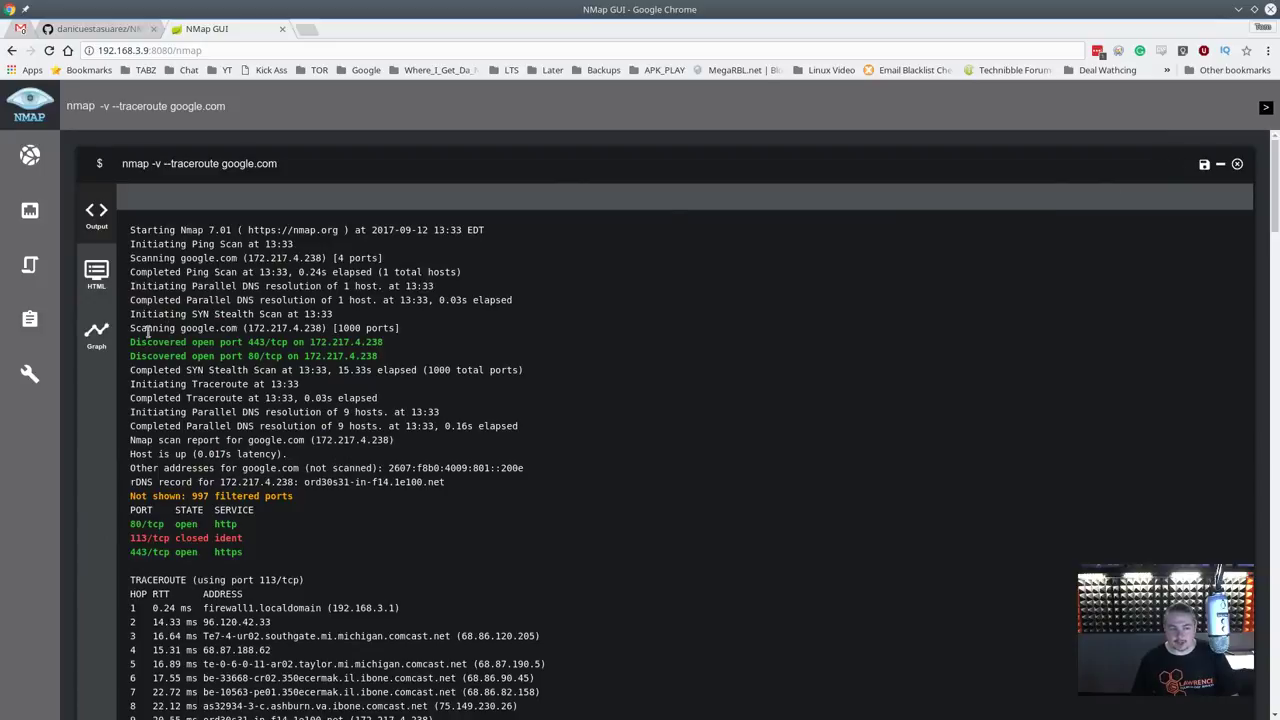
# Show the google.com traceroute as a graph of hops to 172.217.4.238
pyautogui.click(108, 344)
pyautogui.scroll(1, 660, 449)
pyautogui.scroll(2, 660, 450)
pyautogui.scroll(2, 660, 417)
pyautogui.scroll(-1, 660, 417)
pyautogui.scroll(1, 660, 416)
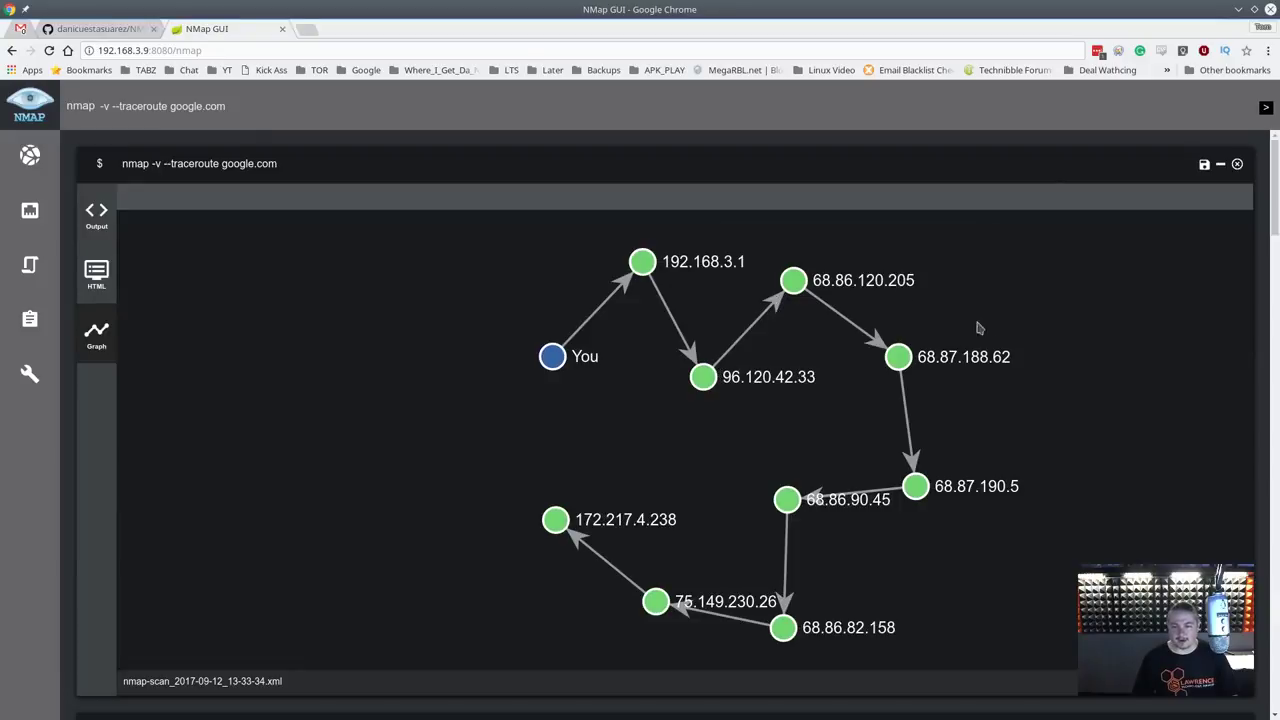
pyautogui.moveTo(787, 499)
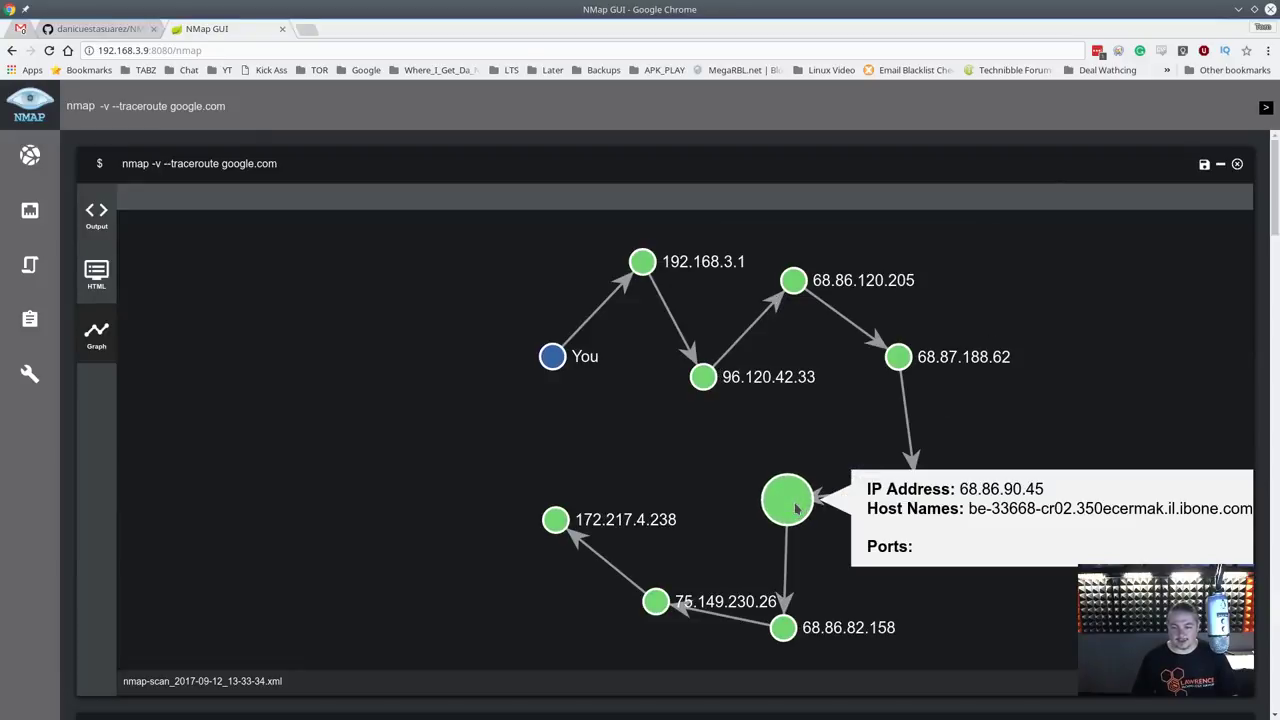
pyautogui.scroll(2, 797, 509)
pyautogui.scroll(-2, 797, 509)
pyautogui.scroll(-1, 790, 510)
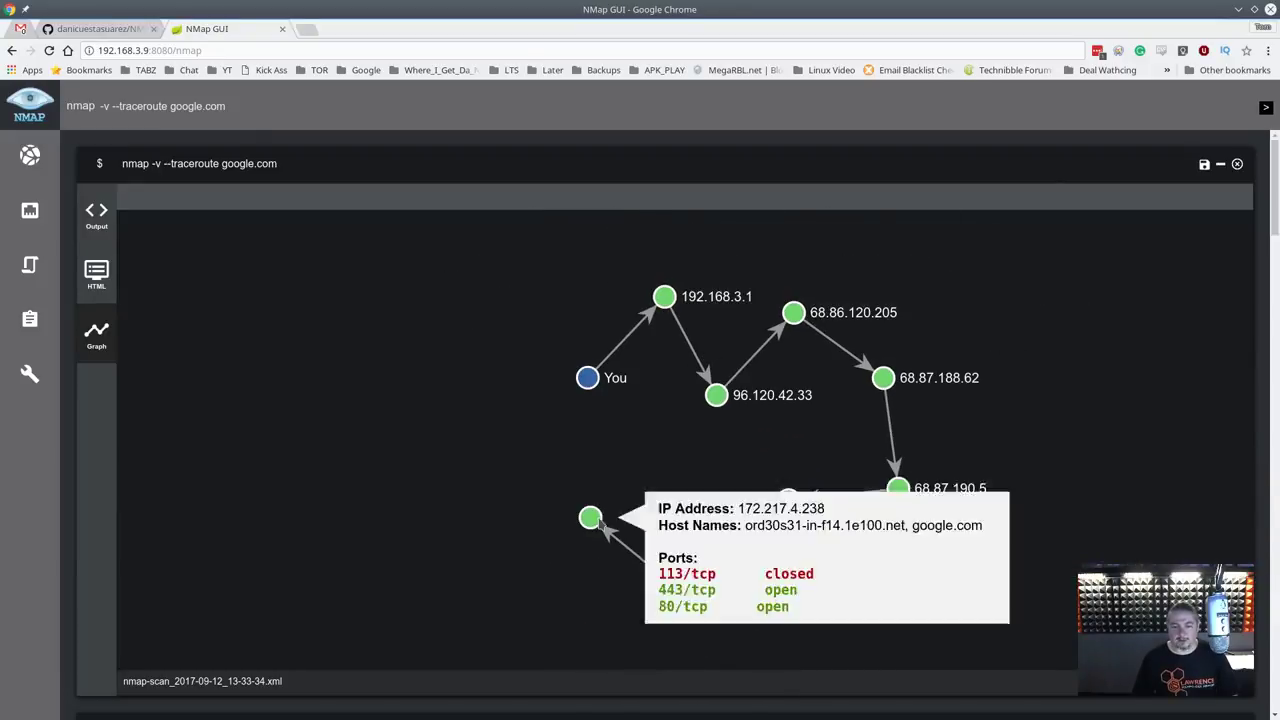
# Show the google.com traceroute HTML report with ports 80, 443 open and 113 closed
pyautogui.click(96, 272)
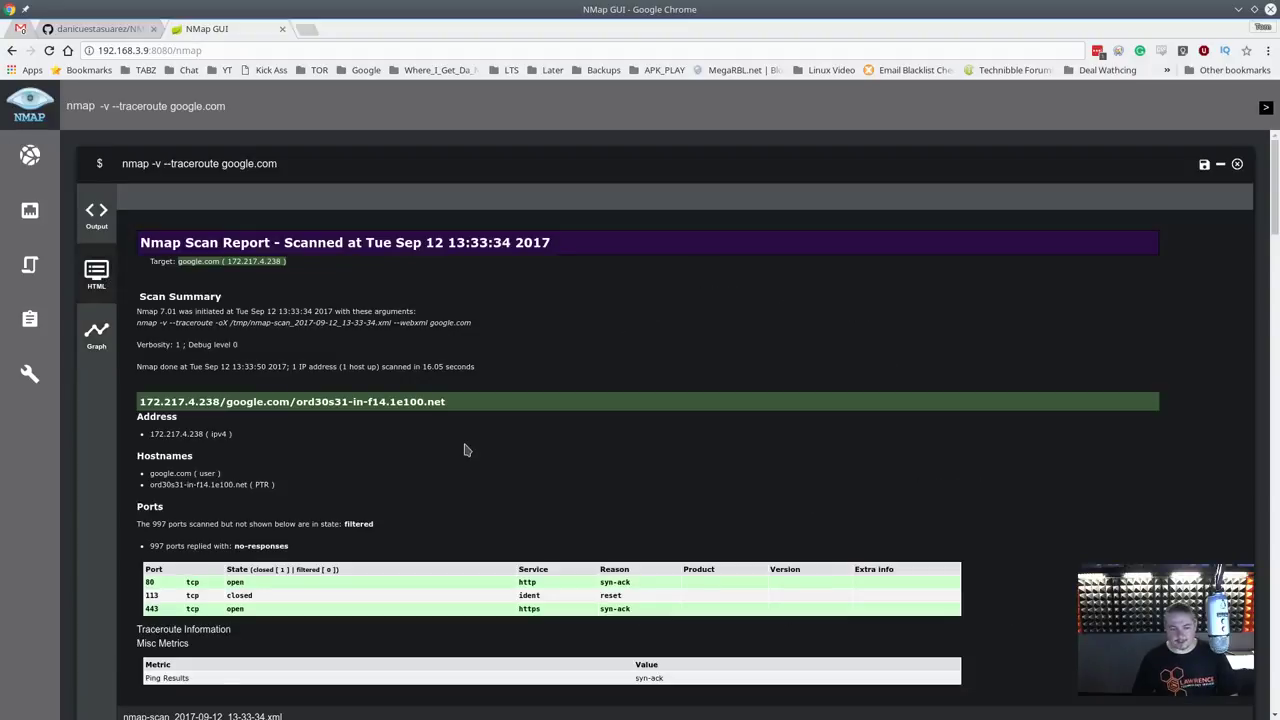
pyautogui.scroll(-3, 468, 452)
pyautogui.scroll(3, 443, 337)
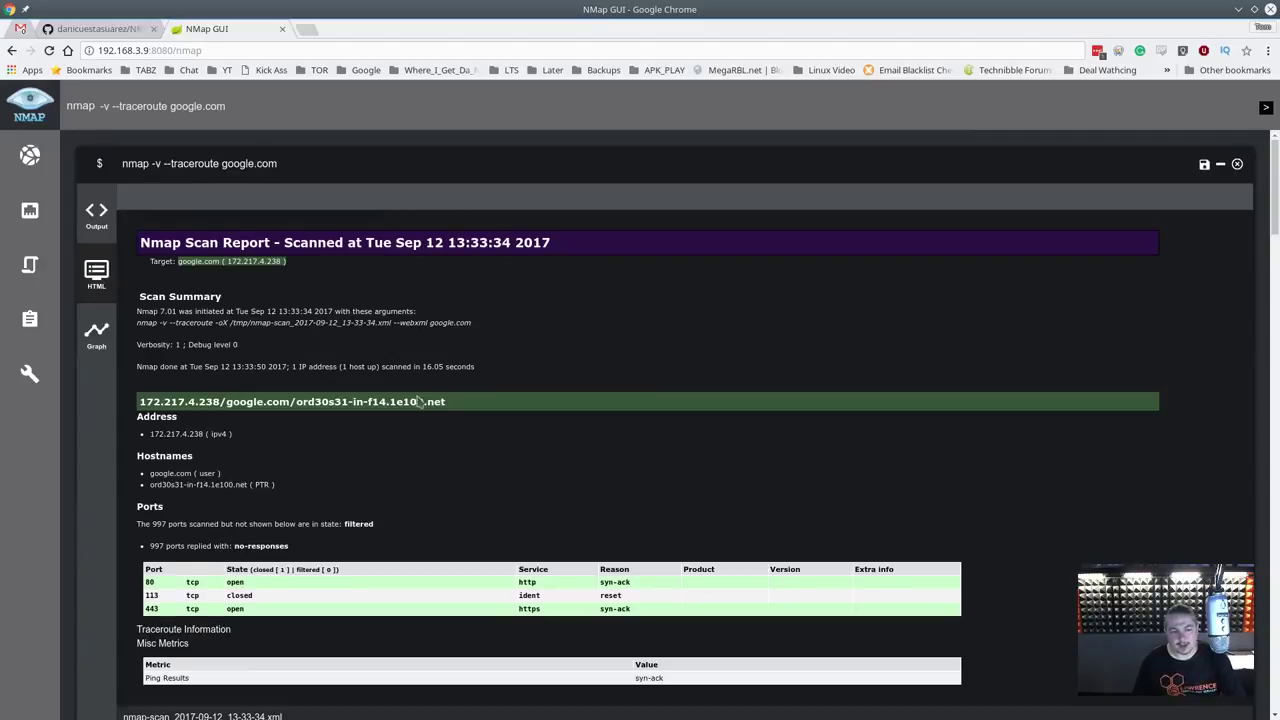
pyautogui.scroll(-4, 428, 410)
pyautogui.scroll(-3, 435, 406)
pyautogui.scroll(-8, 430, 380)
pyautogui.scroll(-1, 420, 345)
pyautogui.scroll(-1, 418, 337)
pyautogui.scroll(5, 419, 340)
pyautogui.scroll(7, 420, 343)
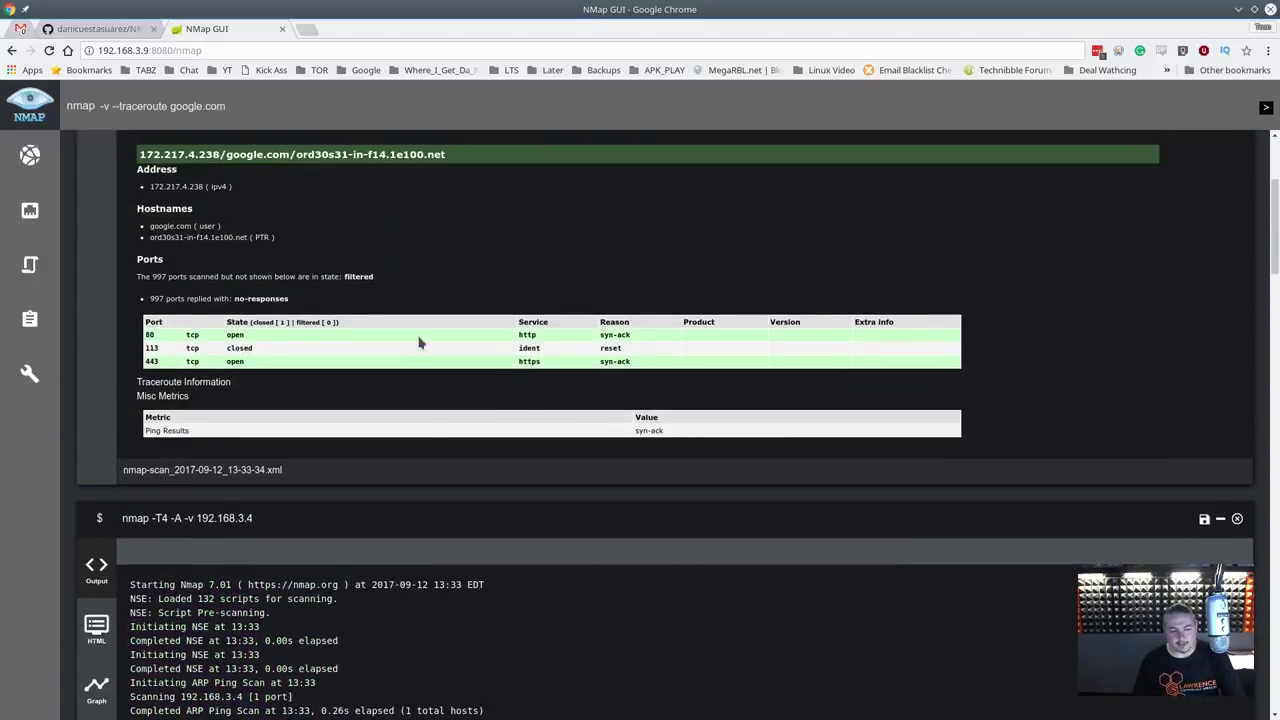
pyautogui.scroll(-6, 815, 332)
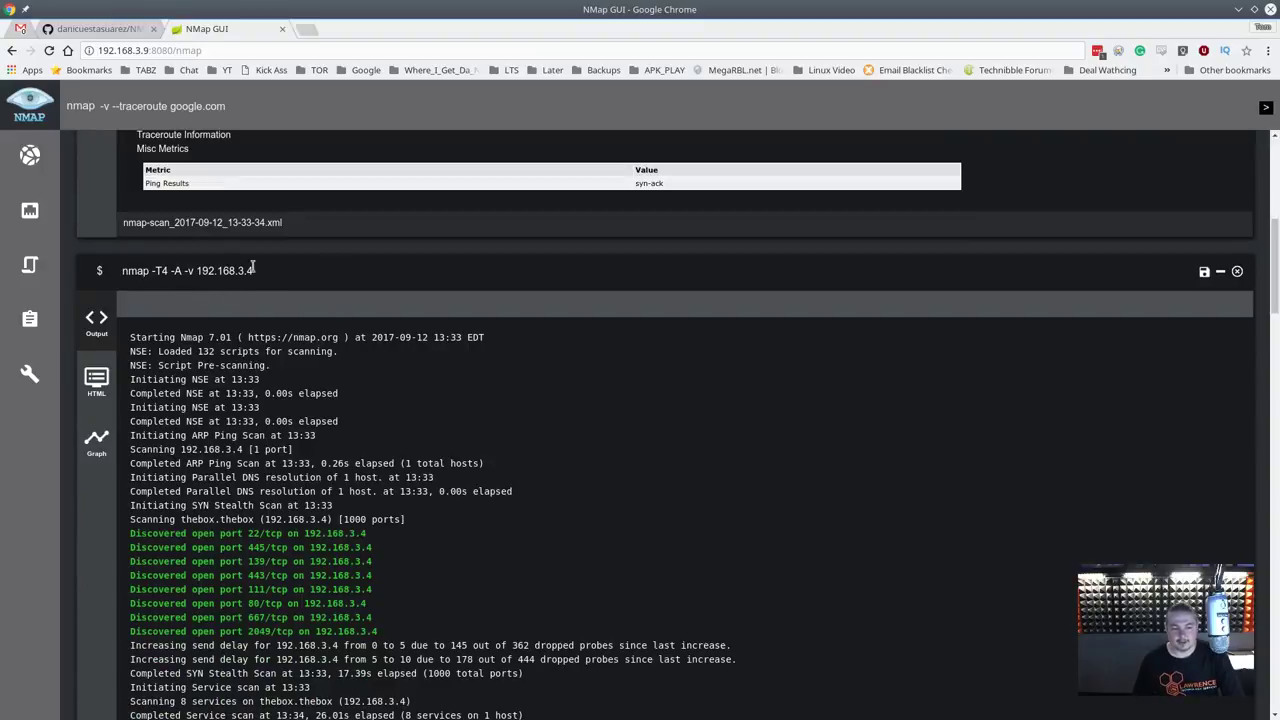
pyautogui.scroll(-2, 405, 340)
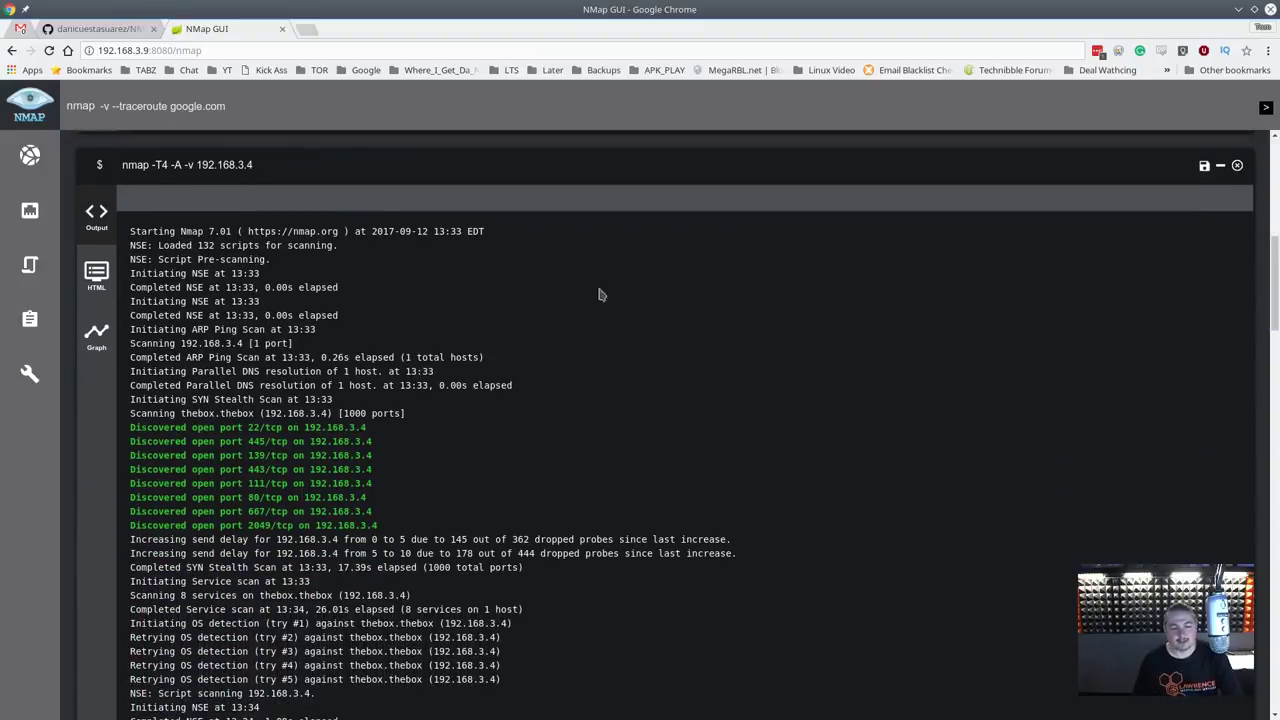
# Show the 192.168.3.4 aggressive scan's HTML report and scroll through ports and OS detection
pyautogui.click(96, 278)
pyautogui.scroll(-2, 583, 491)
pyautogui.scroll(-2, 585, 480)
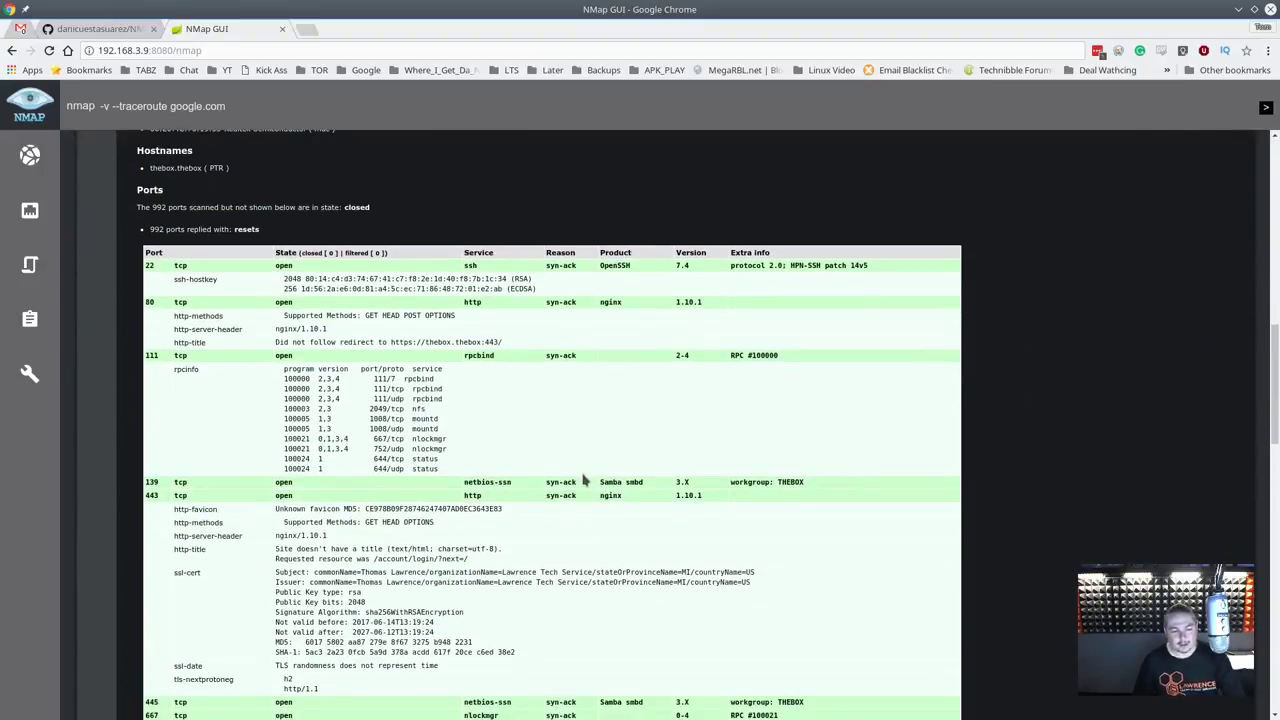
pyautogui.scroll(-2, 770, 388)
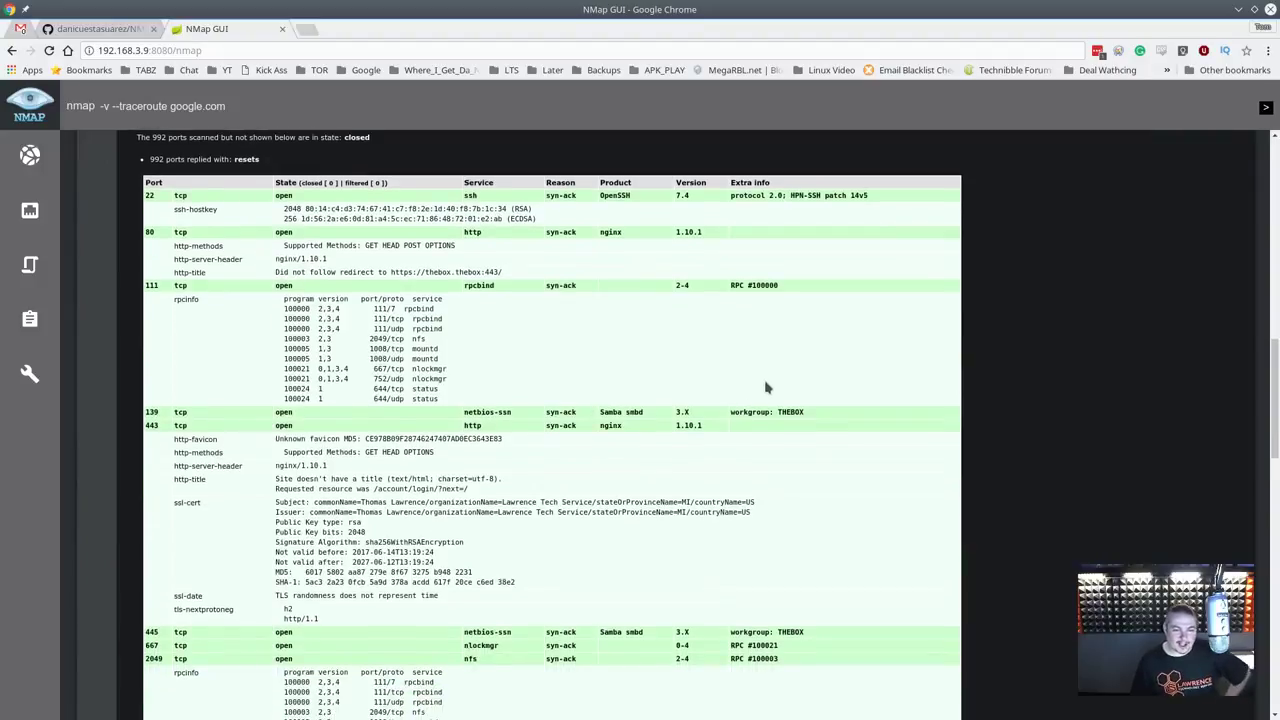
pyautogui.scroll(-2, 755, 385)
pyautogui.scroll(-2, 740, 385)
pyautogui.scroll(-5, 471, 371)
pyautogui.scroll(5, 468, 375)
pyautogui.scroll(-2, 480, 400)
pyautogui.scroll(-2, 491, 429)
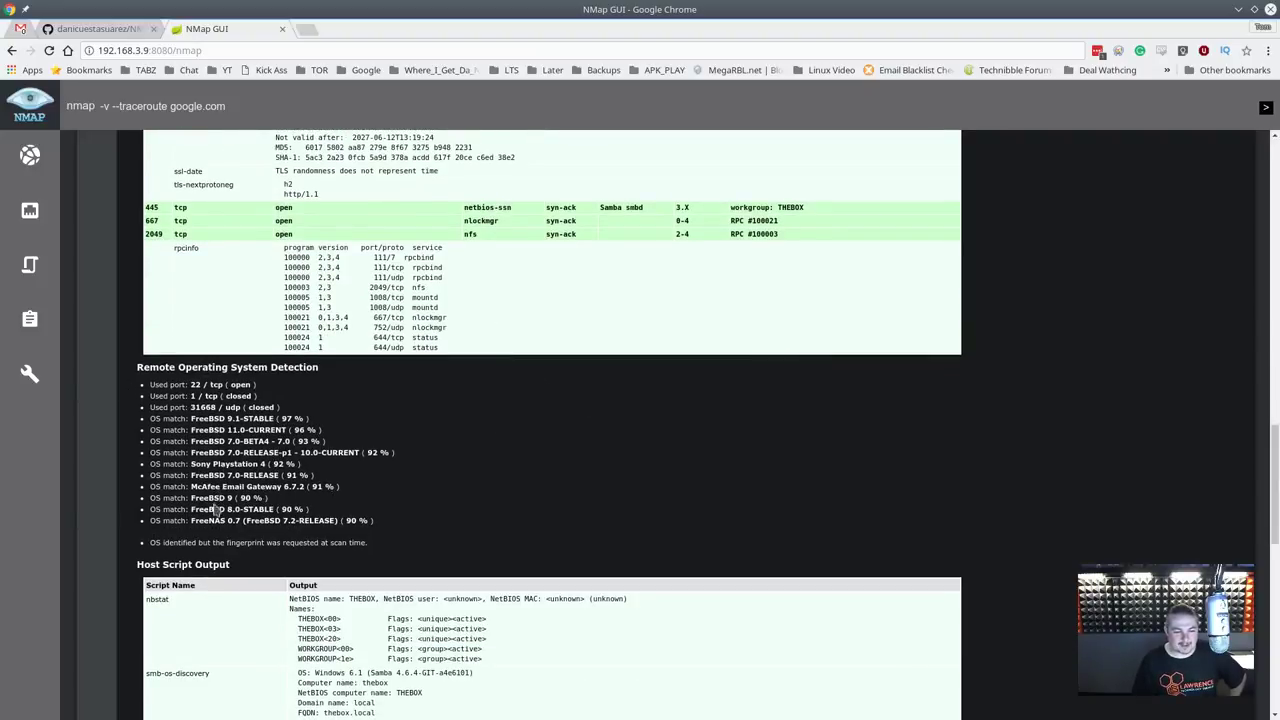
pyautogui.scroll(2, 262, 468)
pyautogui.scroll(3, 260, 467)
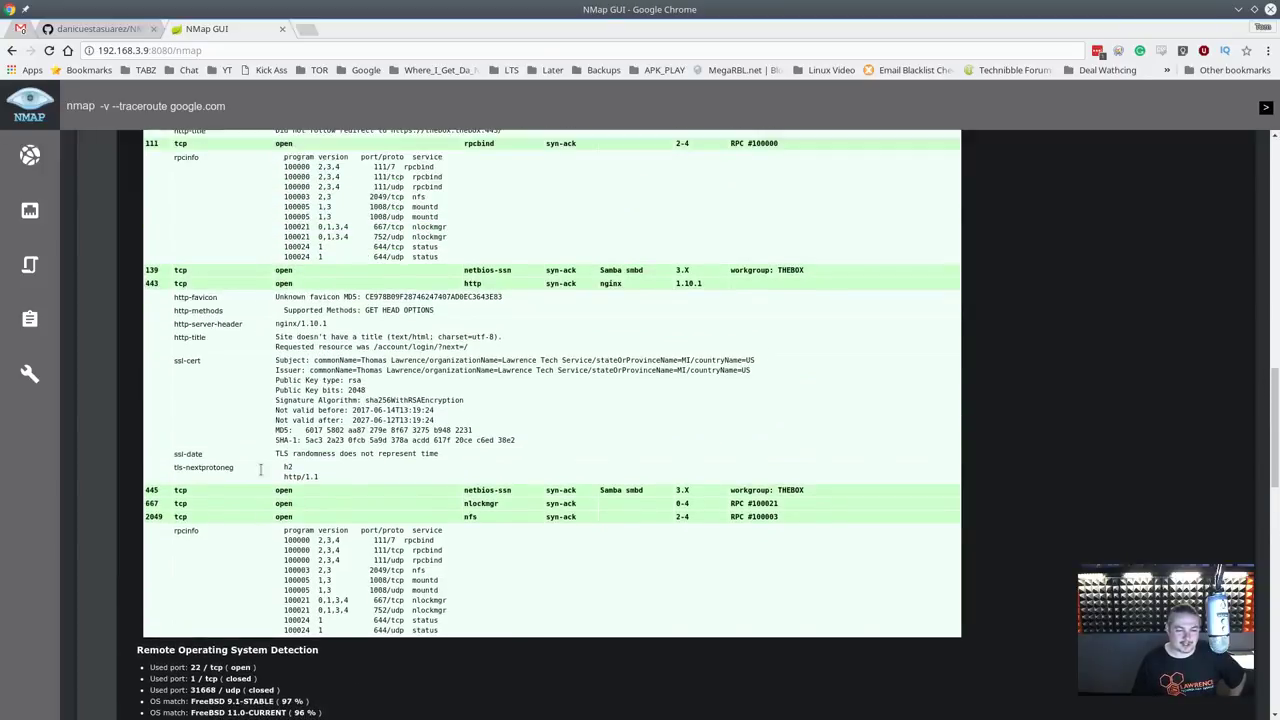
pyautogui.scroll(1, 583, 470)
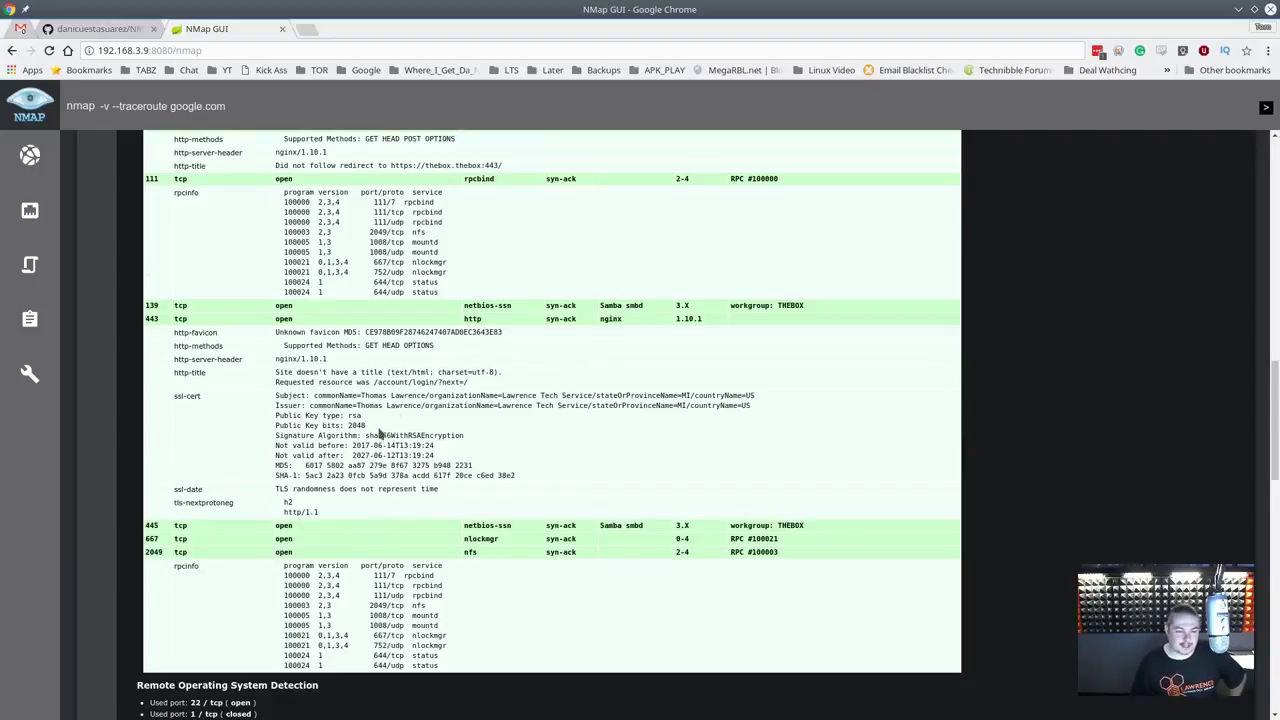
# Highlight the ssl-cert Subject line and review the surrounding script output
pyautogui.moveTo(317, 396); pyautogui.dragTo(759, 400)
pyautogui.scroll(6, 505, 421)
pyautogui.scroll(-3, 507, 428)
pyautogui.scroll(3, 508, 432)
pyautogui.scroll(3, 508, 430)
pyautogui.scroll(1, 508, 430)
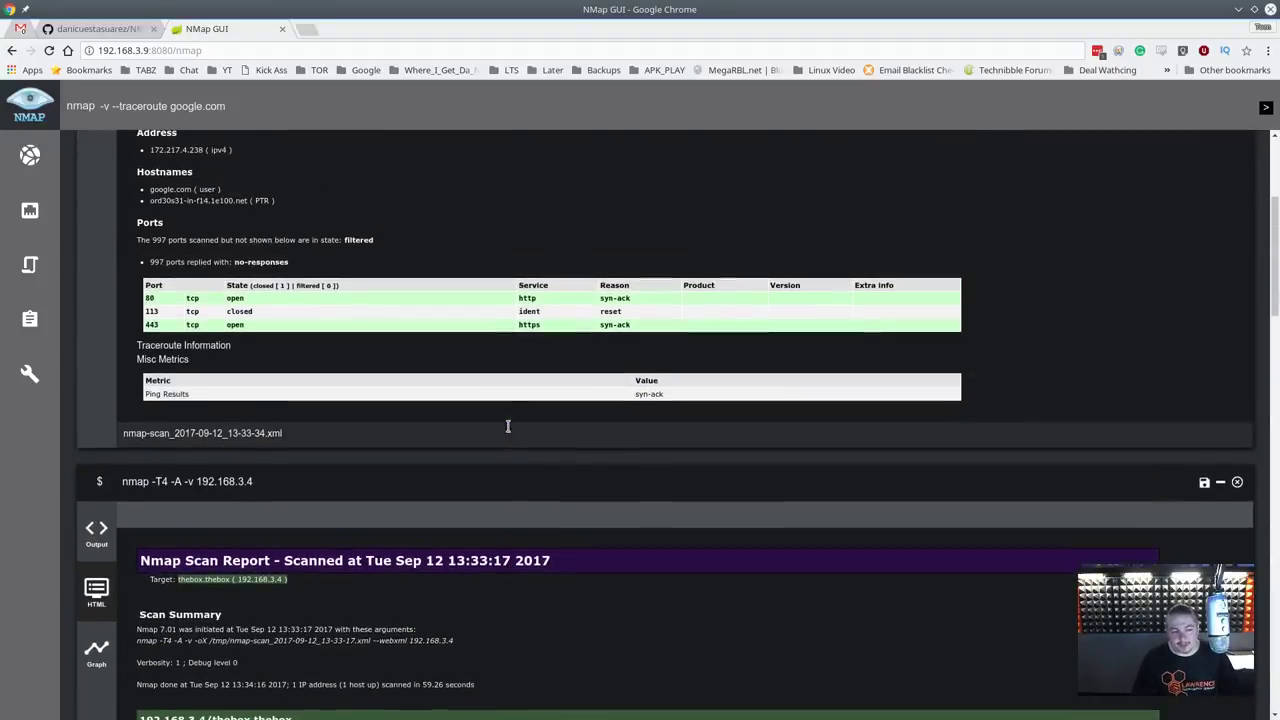
pyautogui.scroll(-2, 512, 436)
# Collapse the 192.168.3.4, ping-sweep and google.com panels, then remove the 192.168.3.1-255 ping-sweep scan
pyautogui.click(1221, 273)
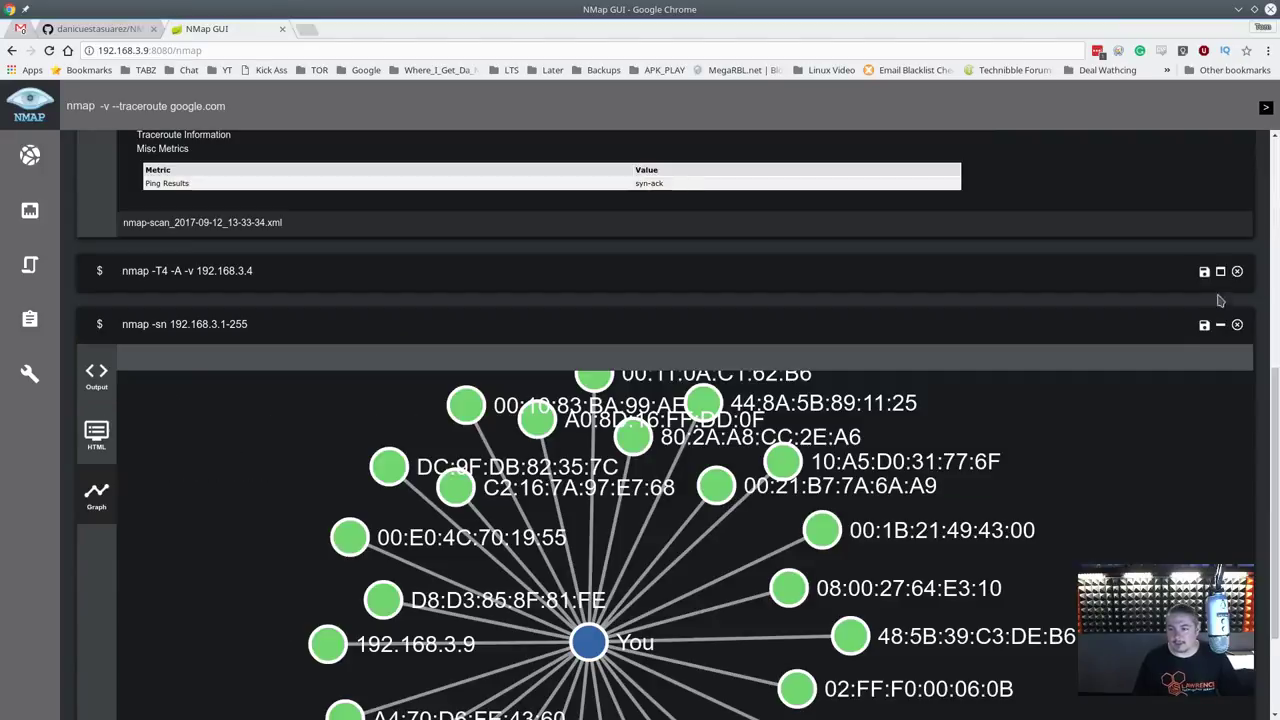
pyautogui.click(1220, 326)
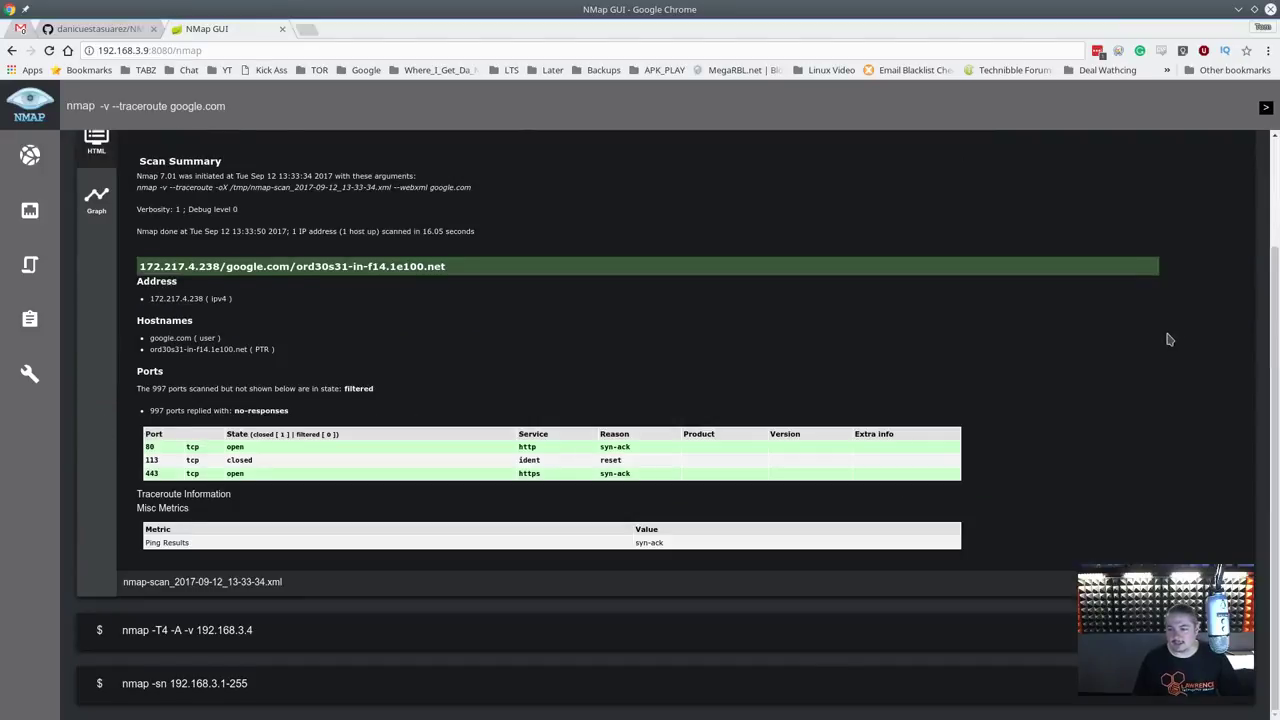
pyautogui.scroll(2, 1223, 200)
pyautogui.click(1221, 165)
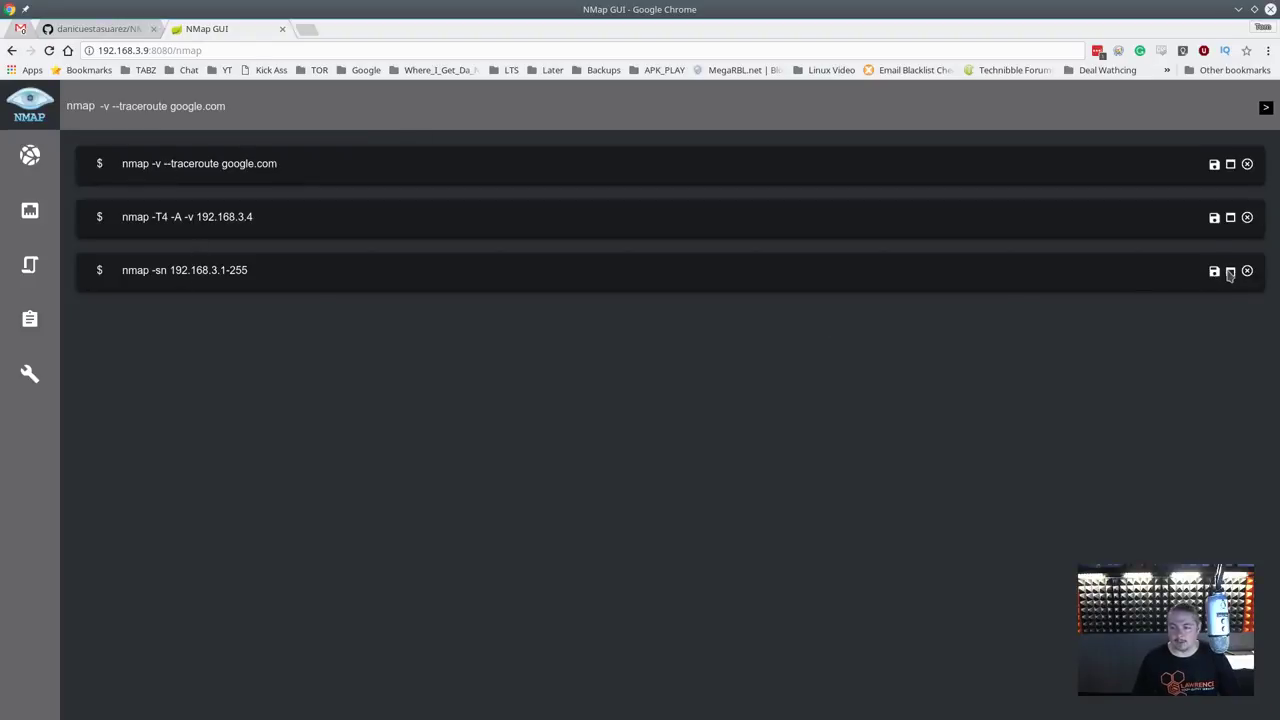
pyautogui.click(1230, 272)
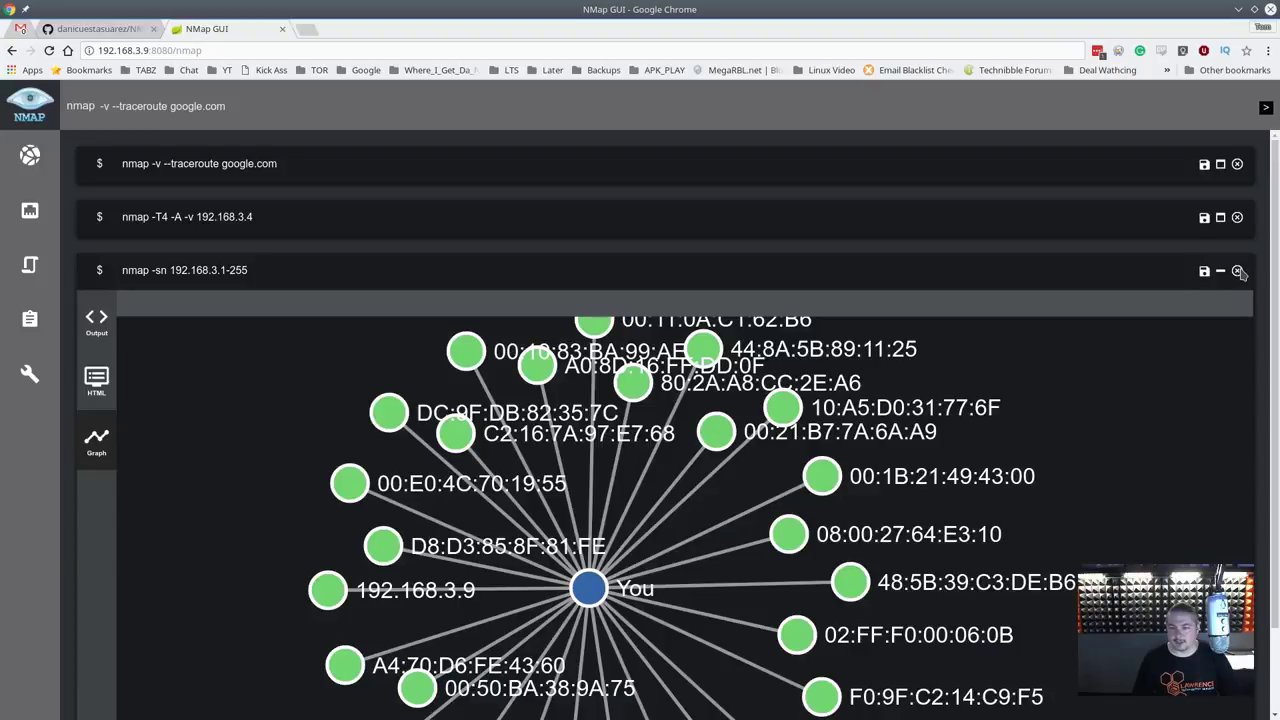
pyautogui.click(1237, 271)
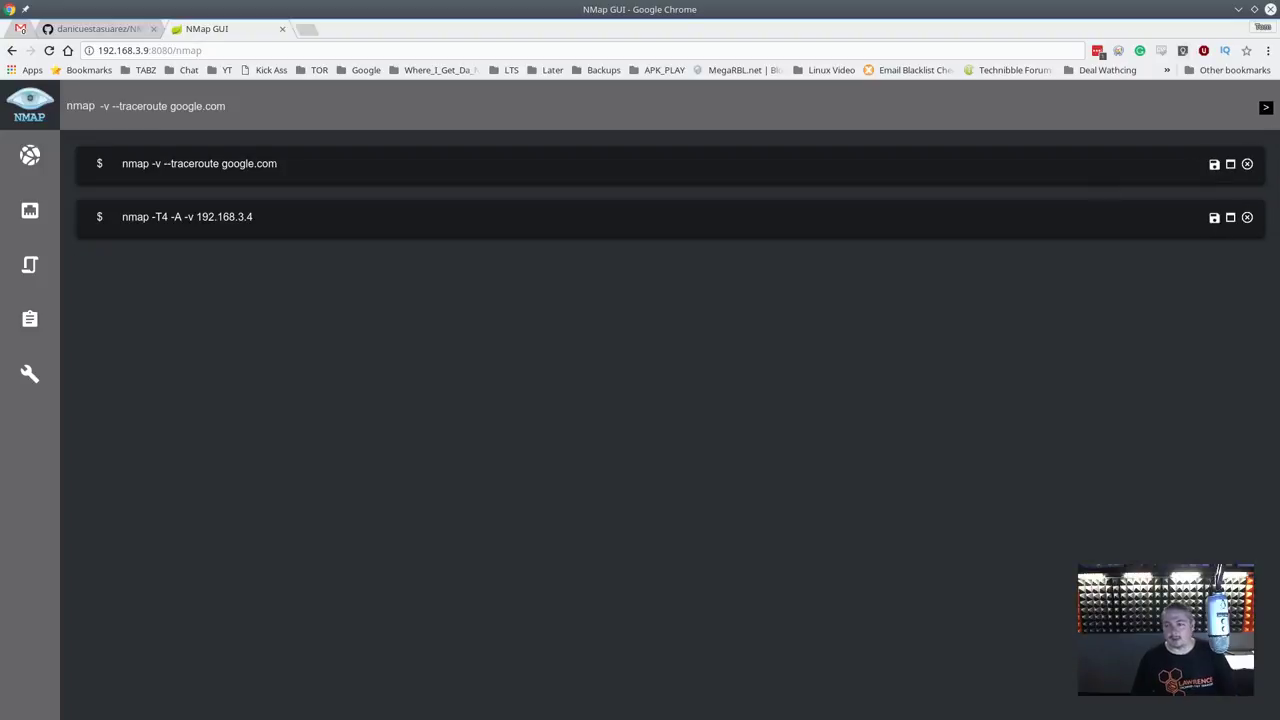
# Save the 192.168.3.4 scan as nmap-scan_2017-09-12_13-33-17.xml and view the downloaded file's source
pyautogui.click(1214, 218)
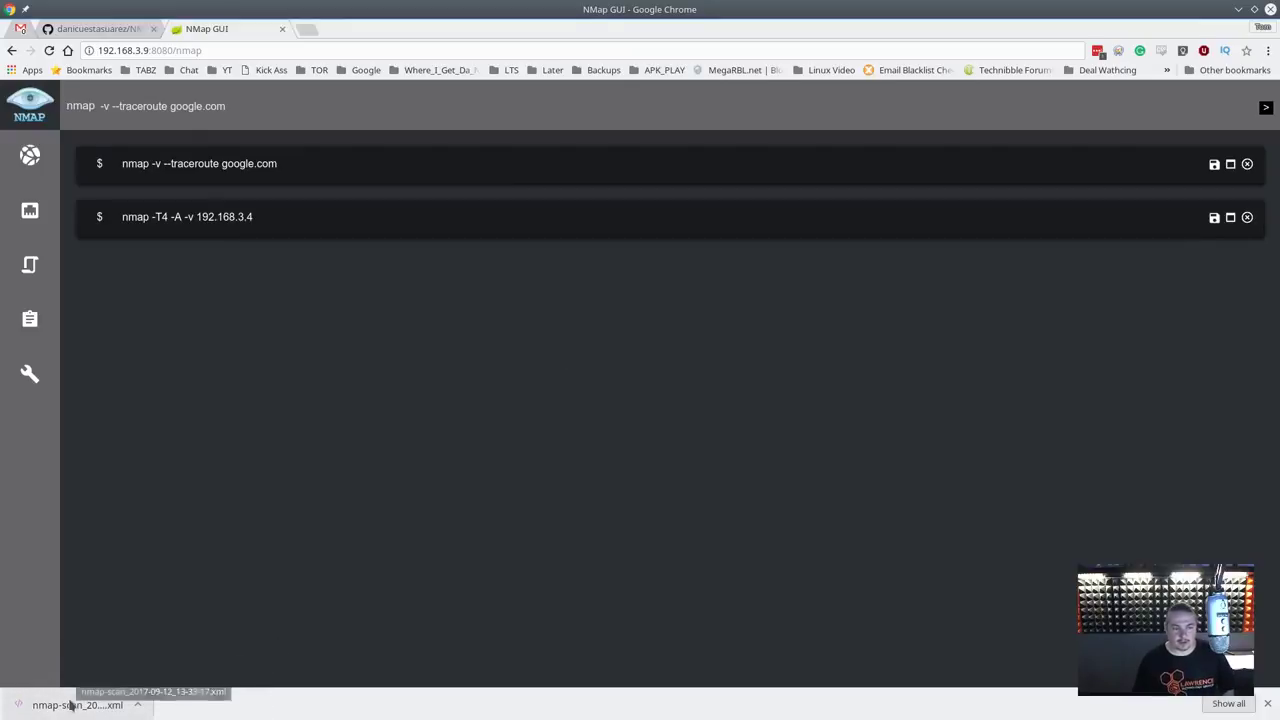
pyautogui.click(72, 704)
pyautogui.hotkey('ctrl', 'u')
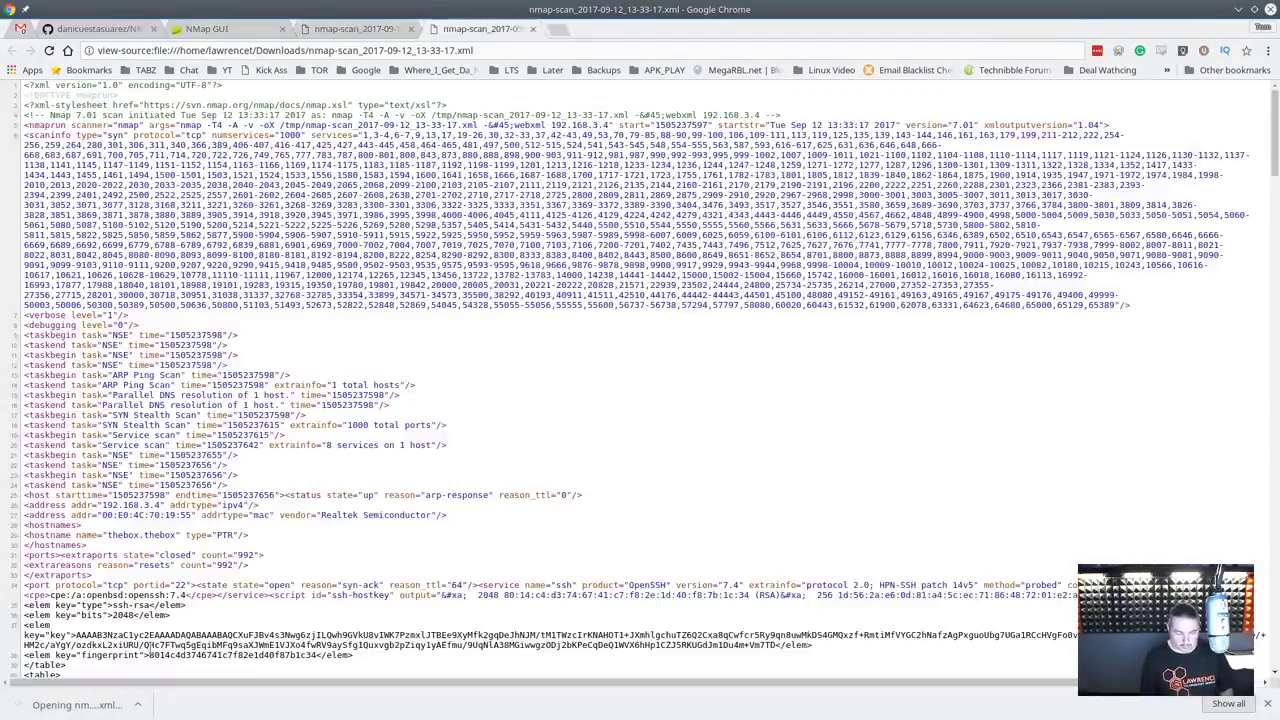
# Scroll through the XML source, then close the source and XML file tabs
pyautogui.scroll(-3, 689, 394)
pyautogui.scroll(-3, 771, 349)
pyautogui.scroll(-5, 780, 343)
pyautogui.scroll(-5, 815, 380)
pyautogui.scroll(-5, 855, 418)
pyautogui.scroll(-5, 920, 408)
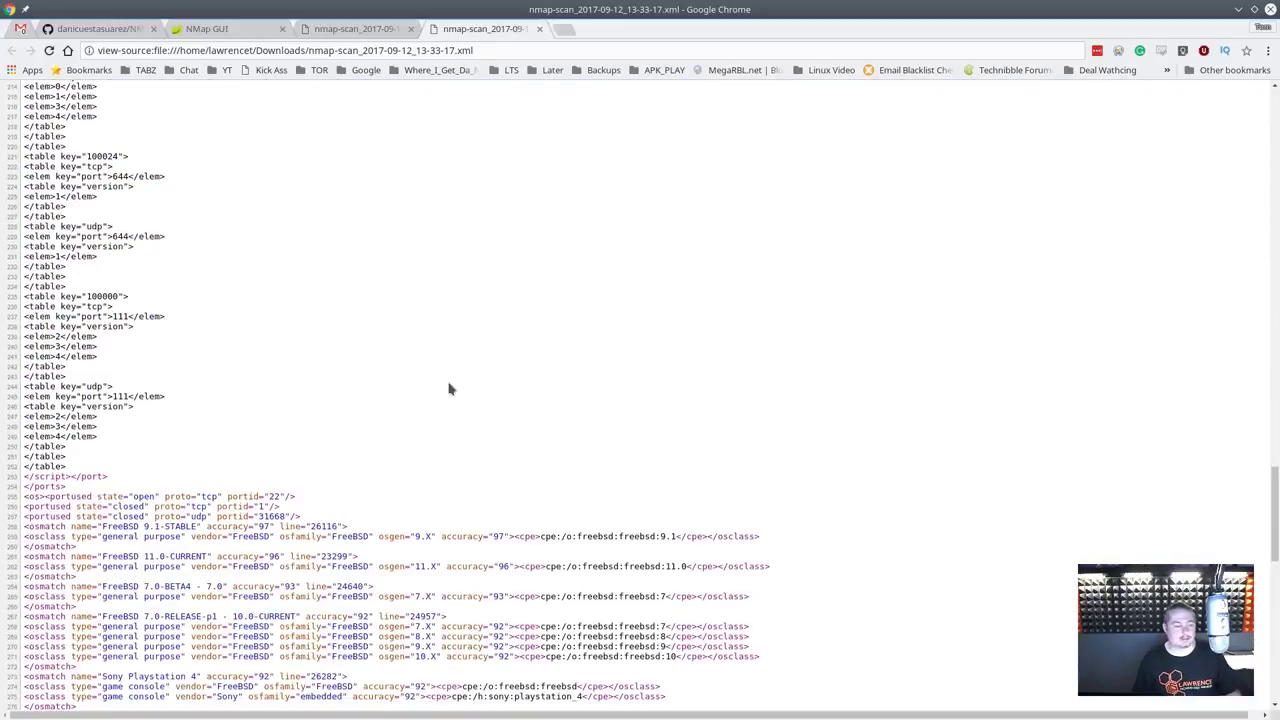
pyautogui.scroll(-3, 449, 386)
pyautogui.scroll(-3, 460, 360)
pyautogui.scroll(-3, 487, 317)
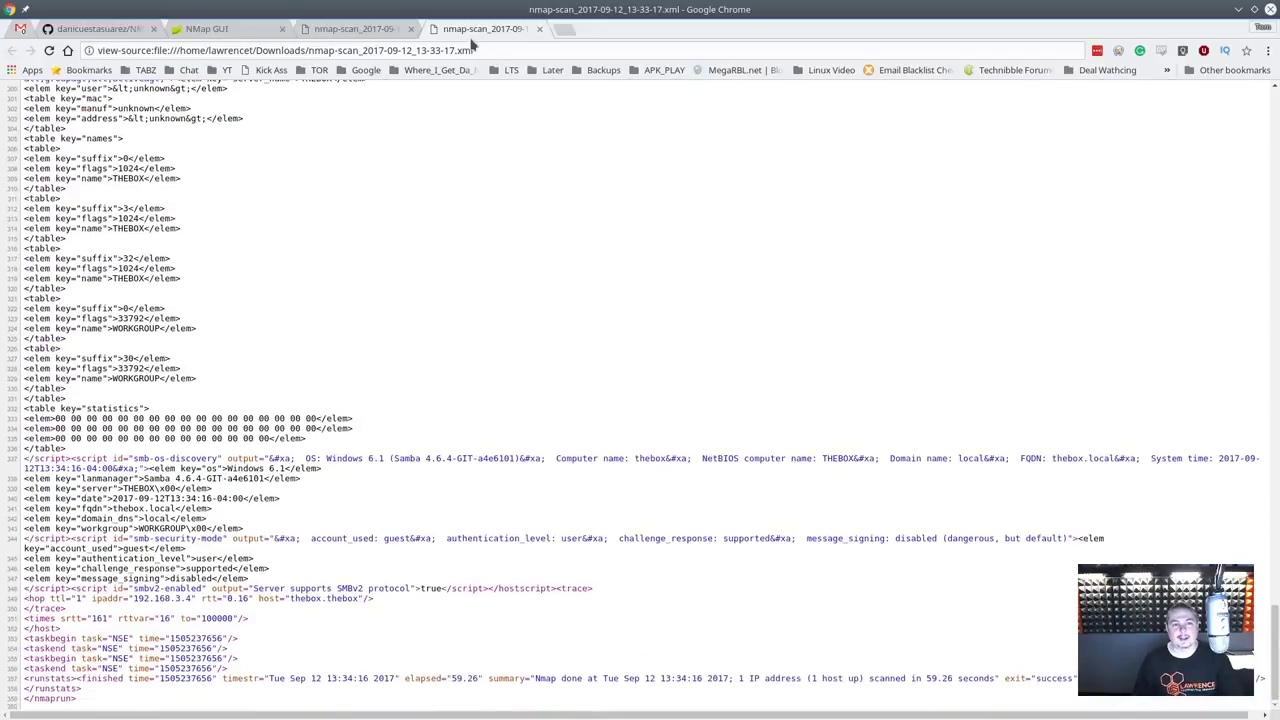
pyautogui.hotkey('ctrl', 'w')
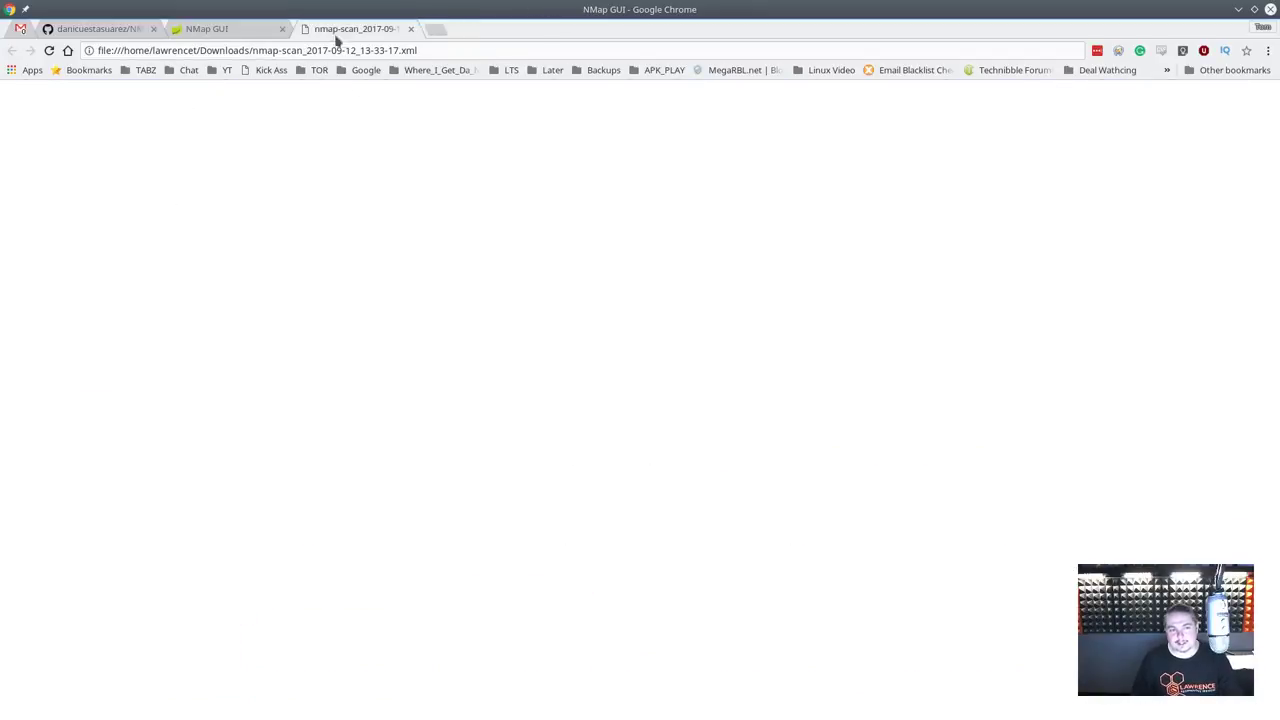
pyautogui.click(410, 28)
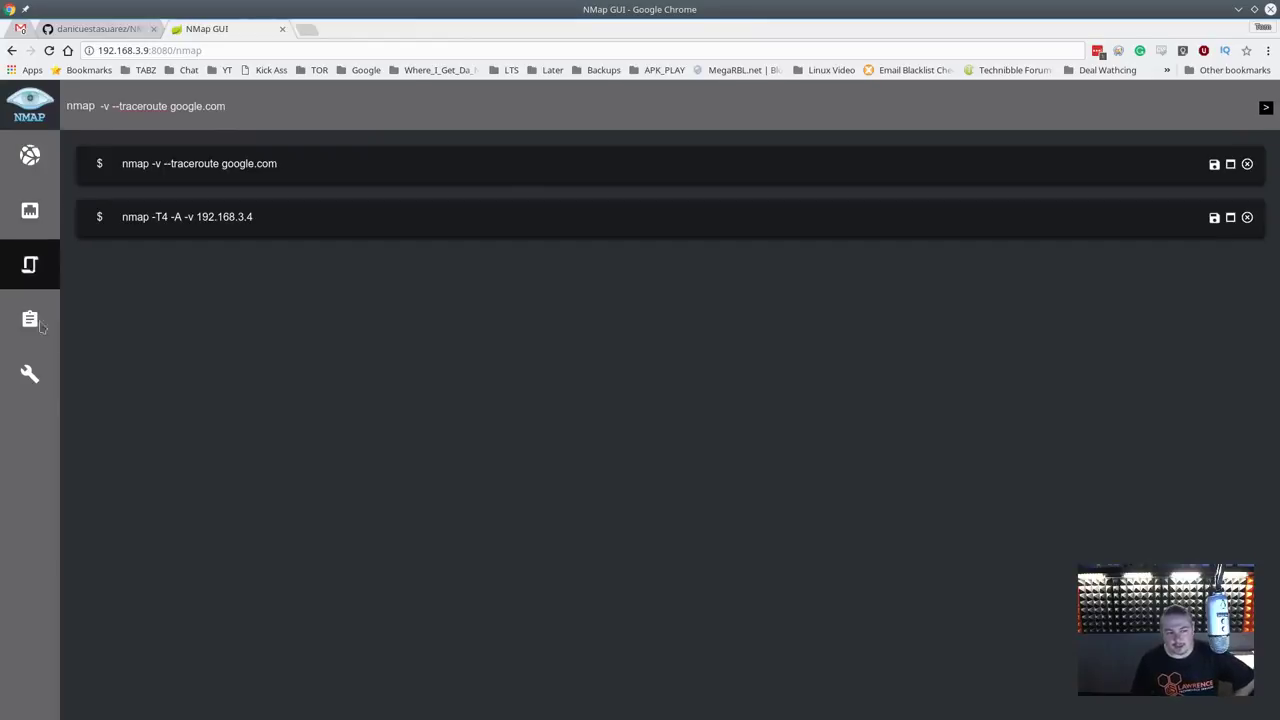
pyautogui.click(30, 210)
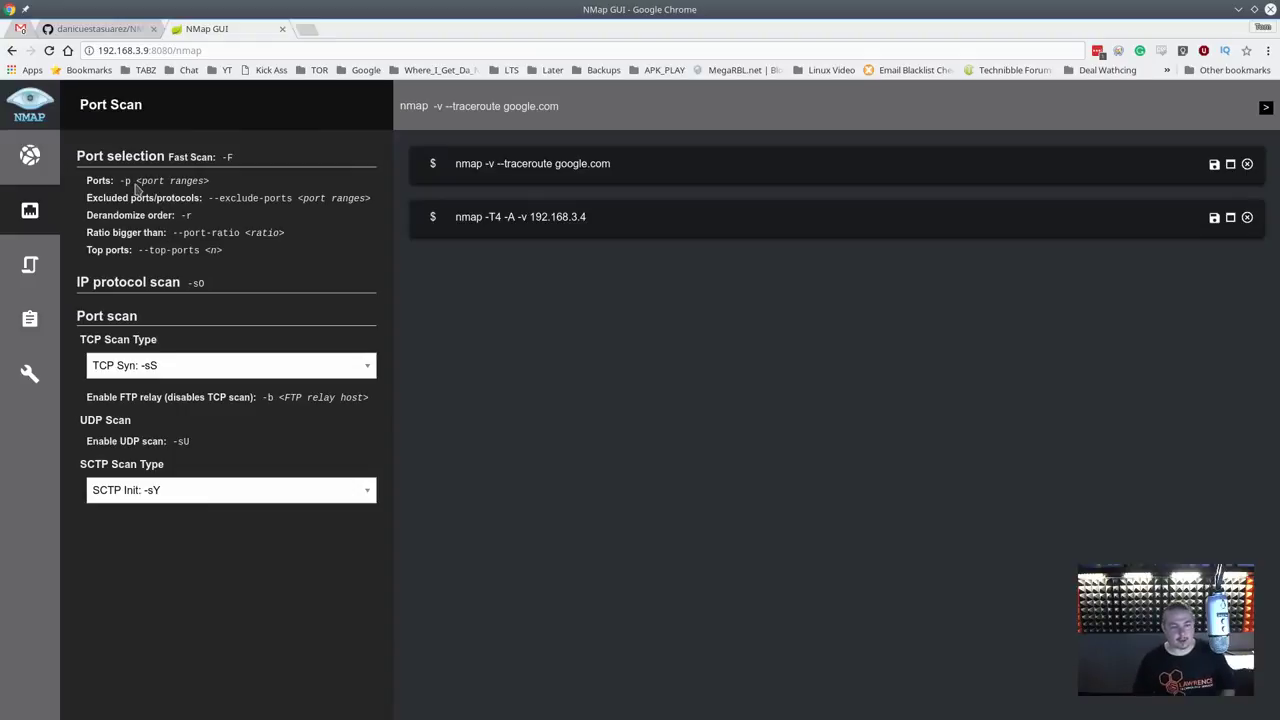
pyautogui.click(35, 266)
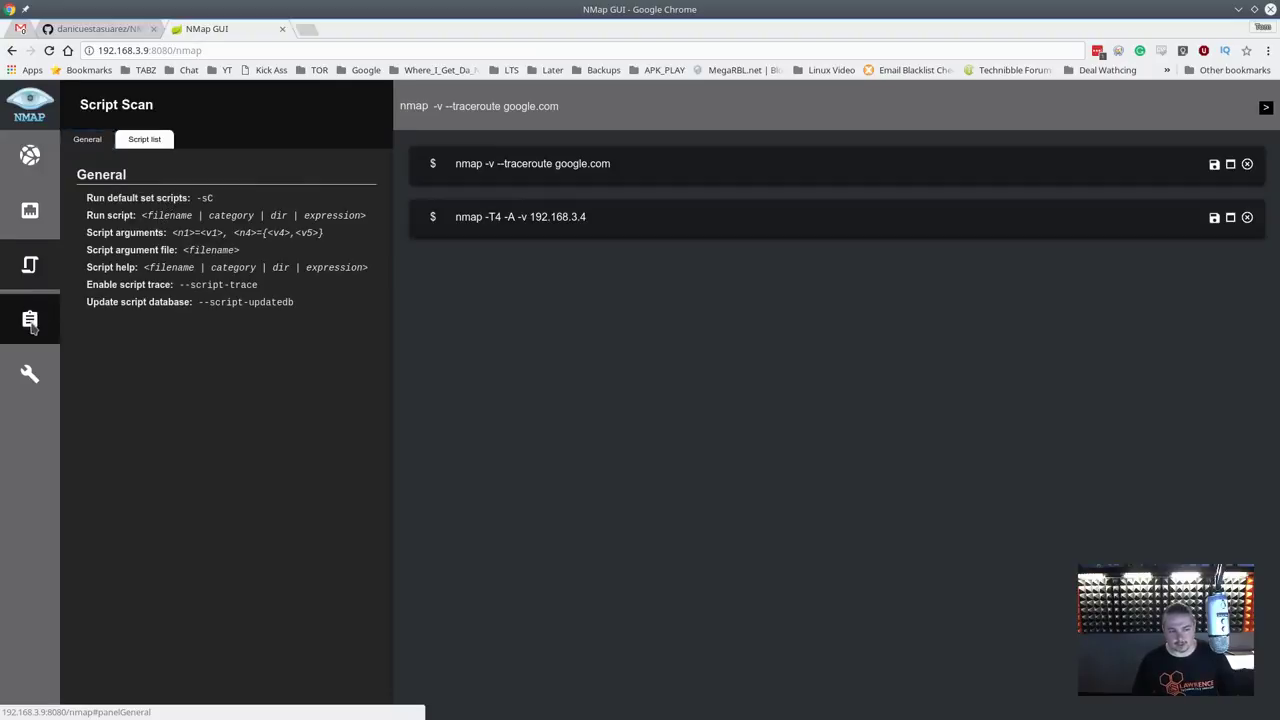
pyautogui.click(30, 372)
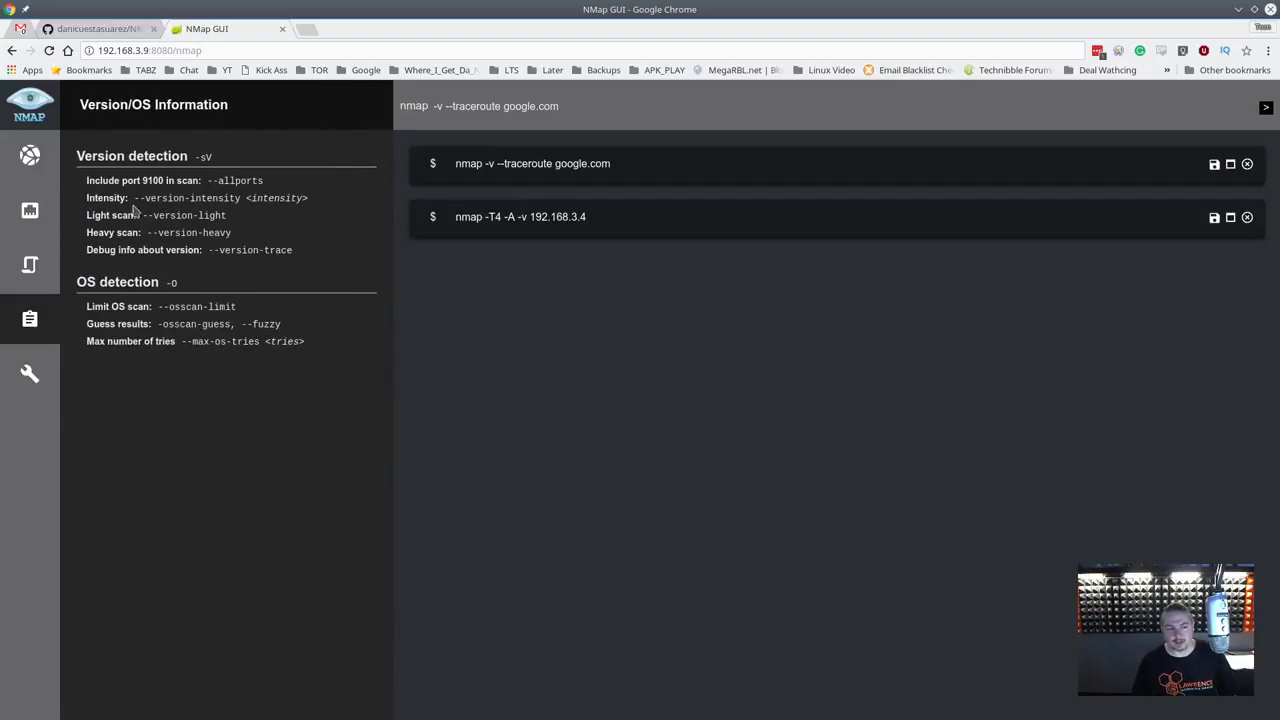
pyautogui.moveTo(136, 205); pyautogui.dragTo(238, 209)
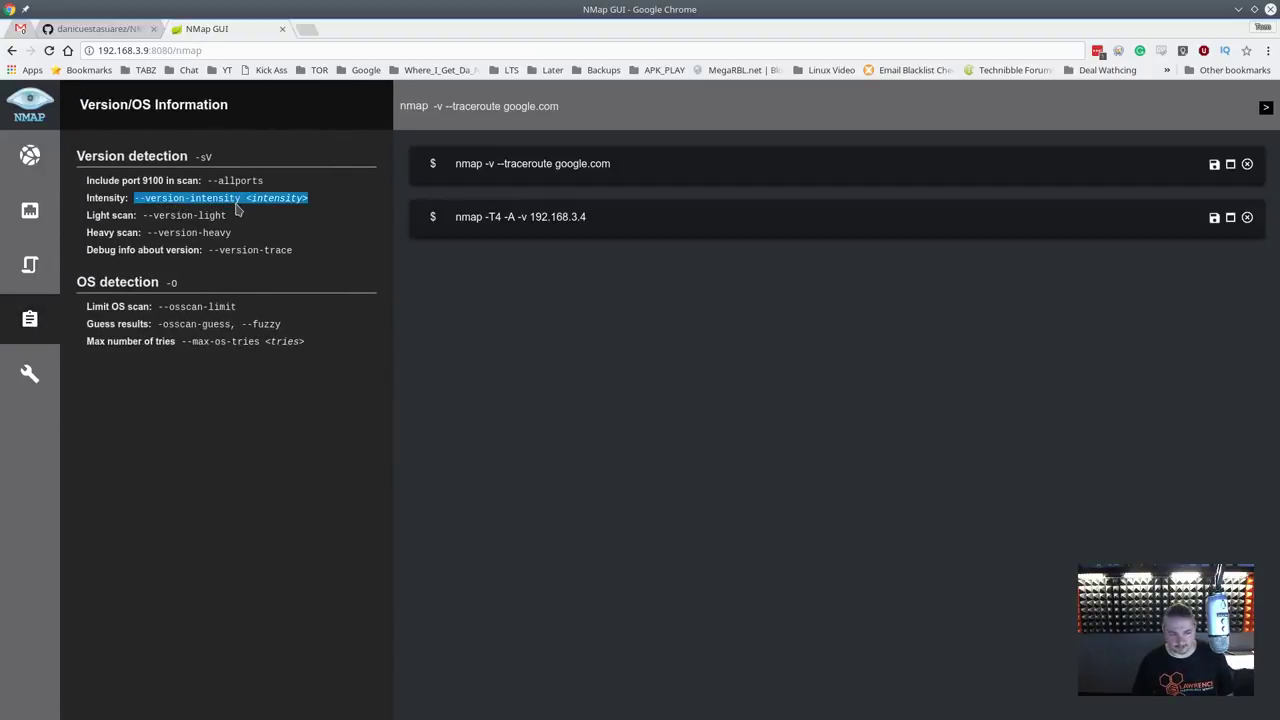
pyautogui.click(30, 155)
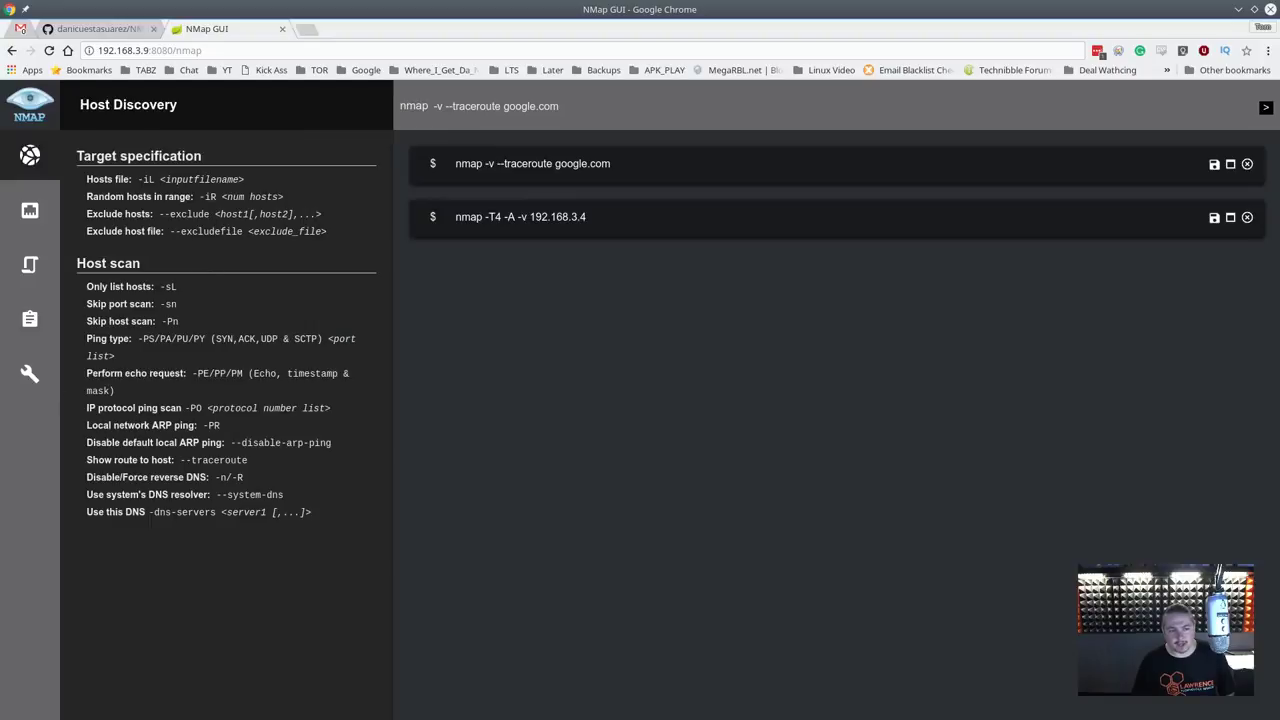
pyautogui.click(30, 373)
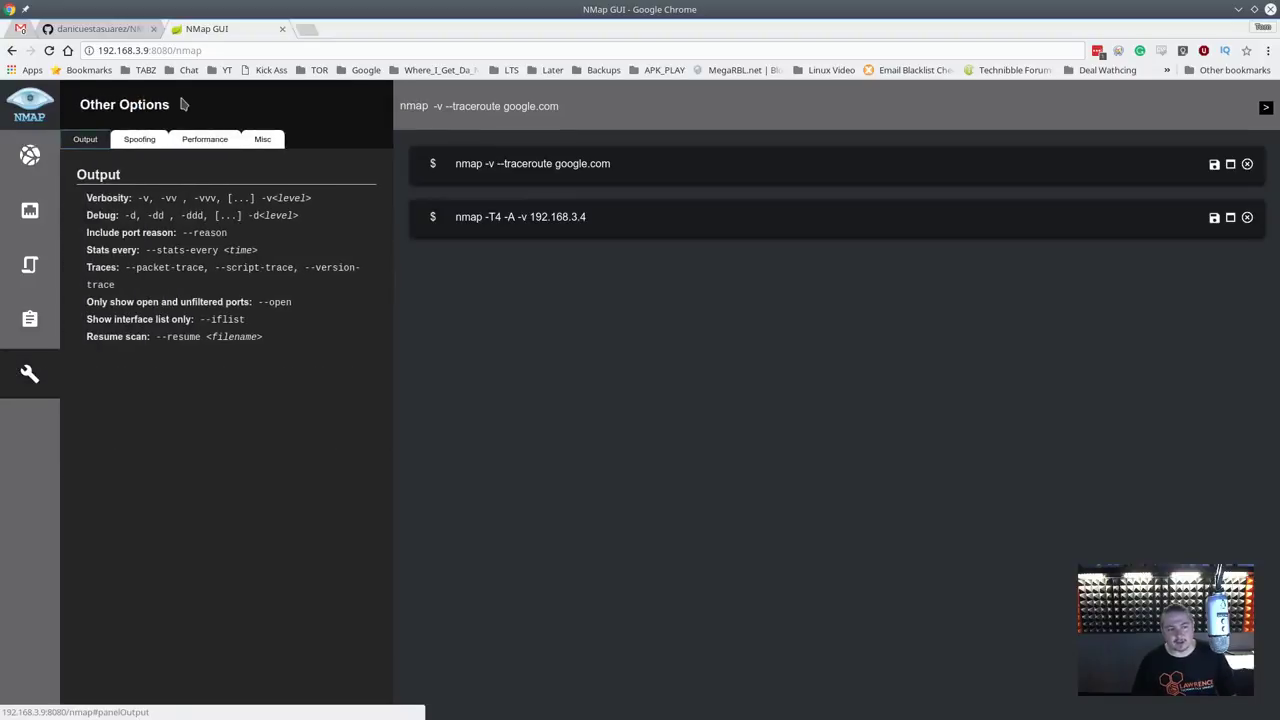
pyautogui.click(145, 139)
pyautogui.click(208, 140)
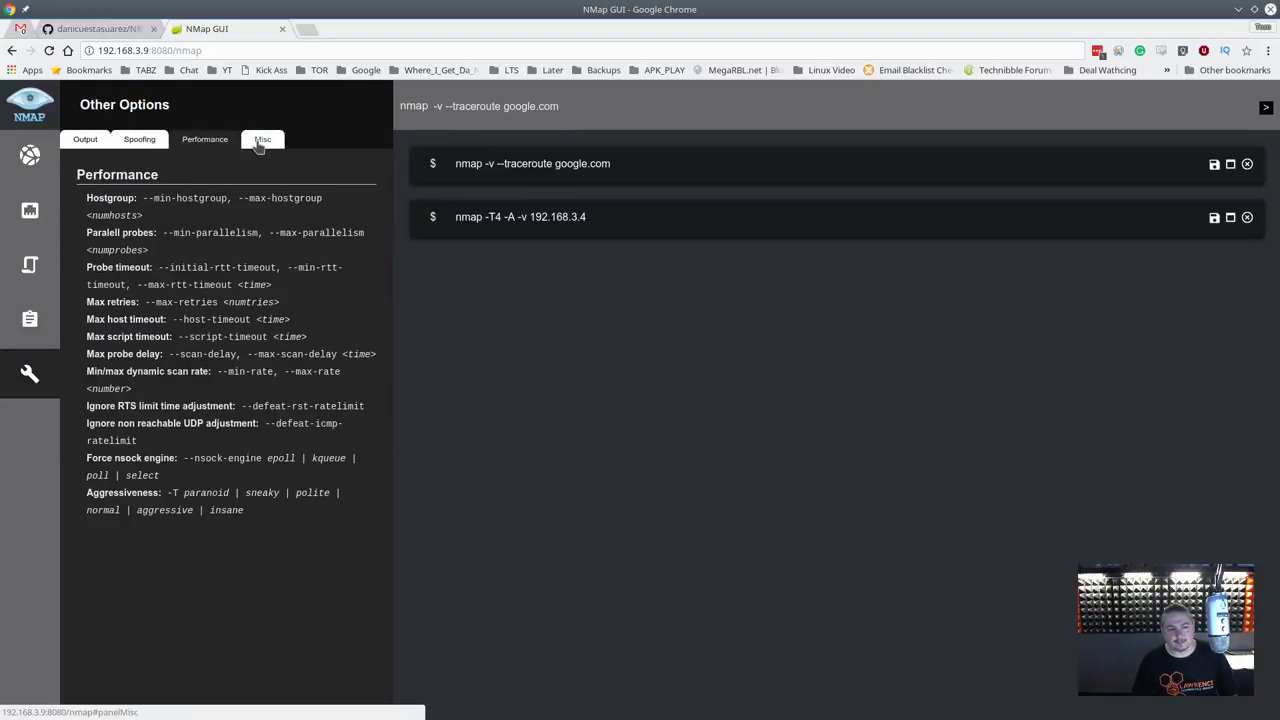
pyautogui.click(262, 140)
pyautogui.click(30, 155)
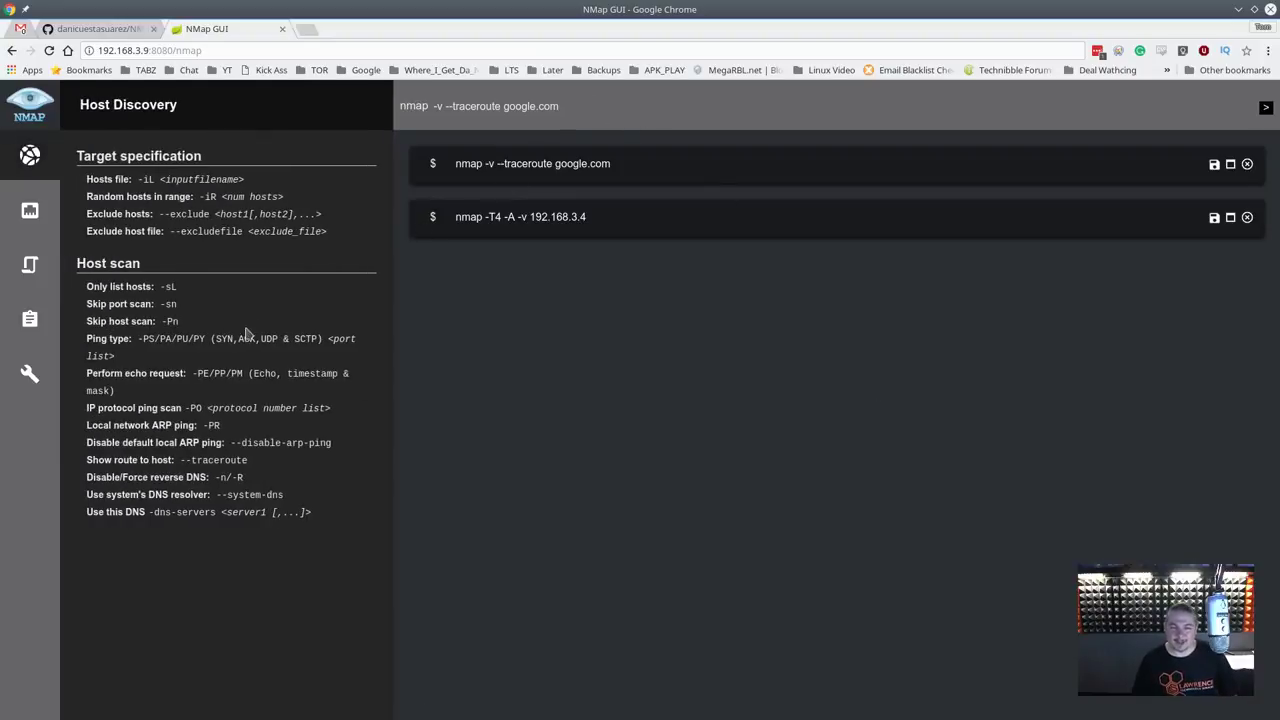
pyautogui.click(30, 155)
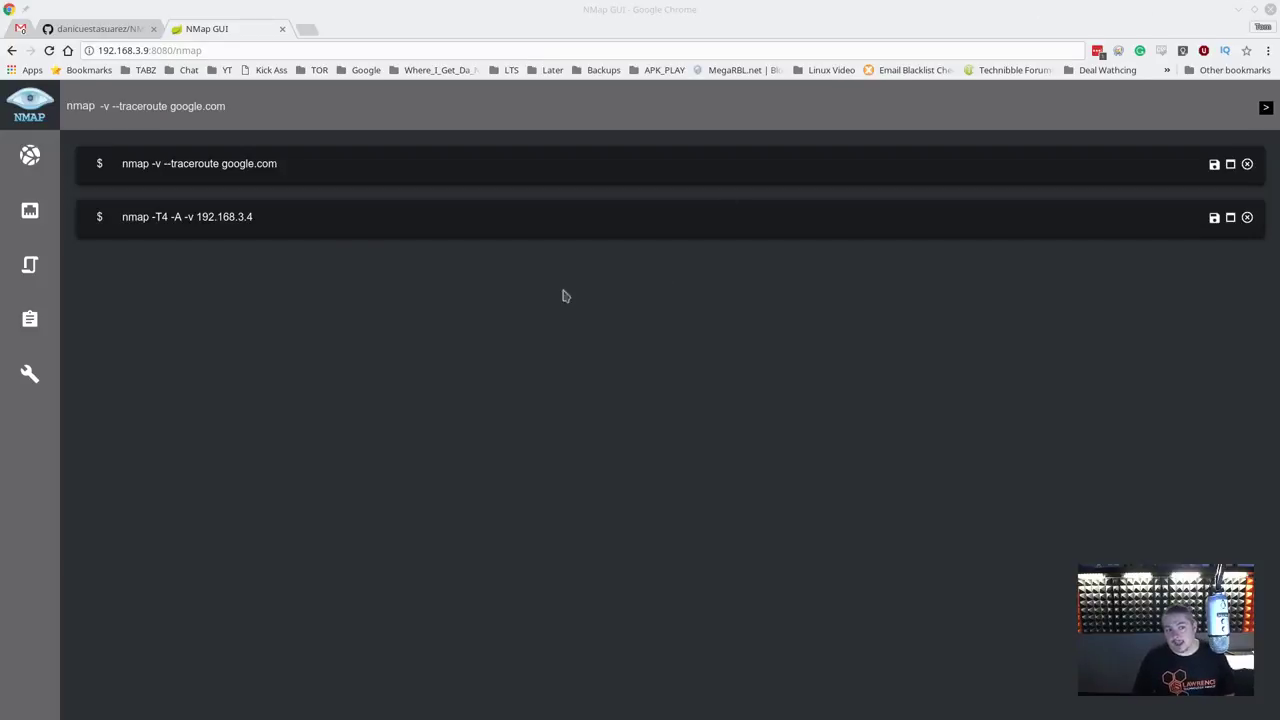
pyautogui.click(327, 214)
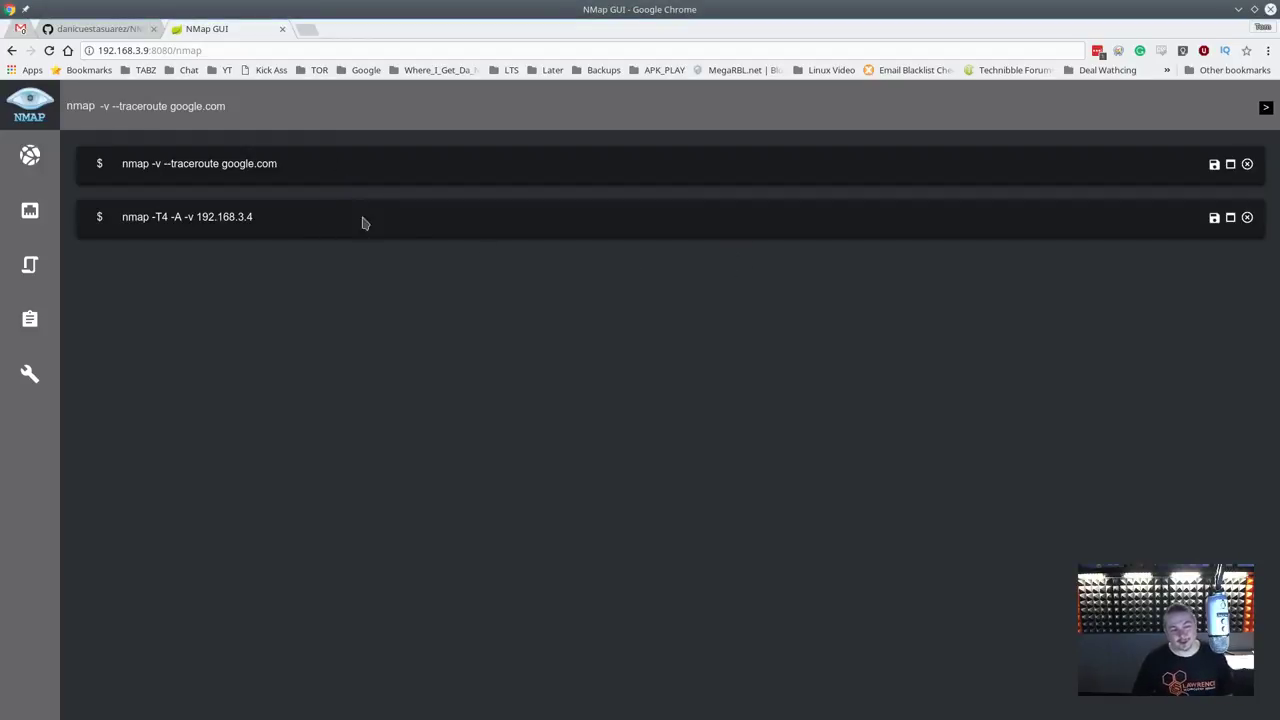
pyautogui.click(313, 50)
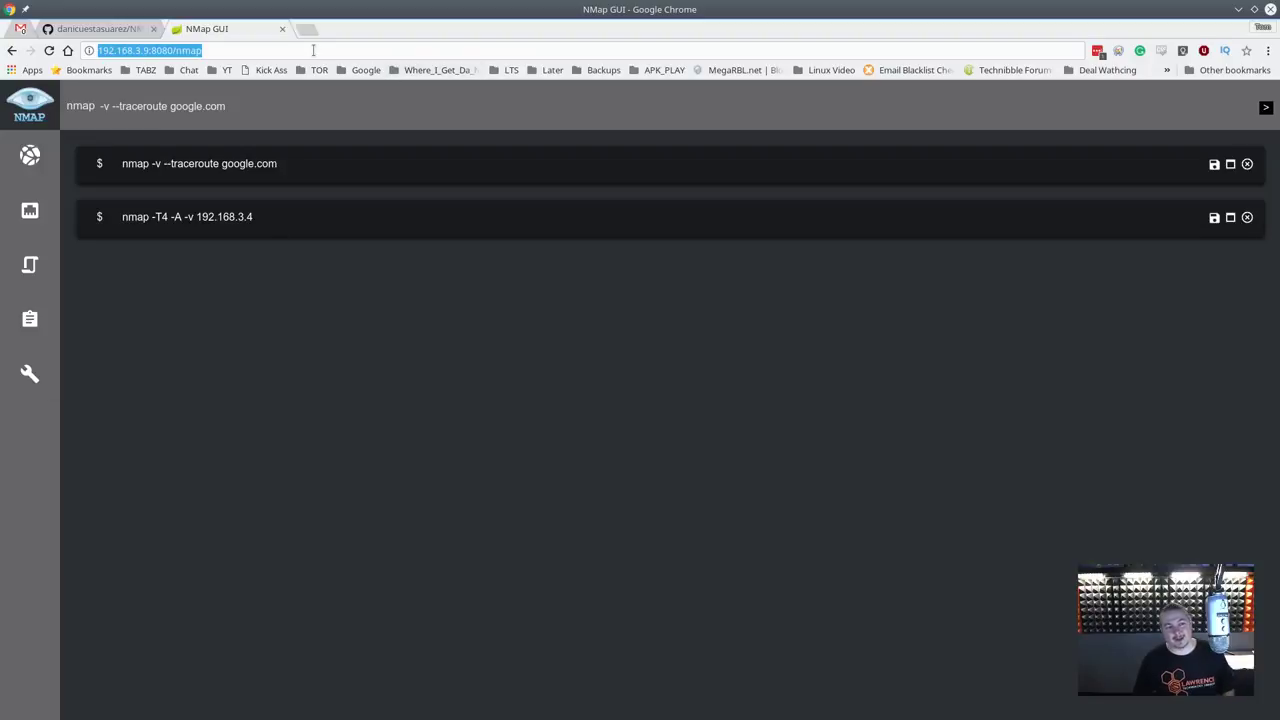
pyautogui.click(313, 52)
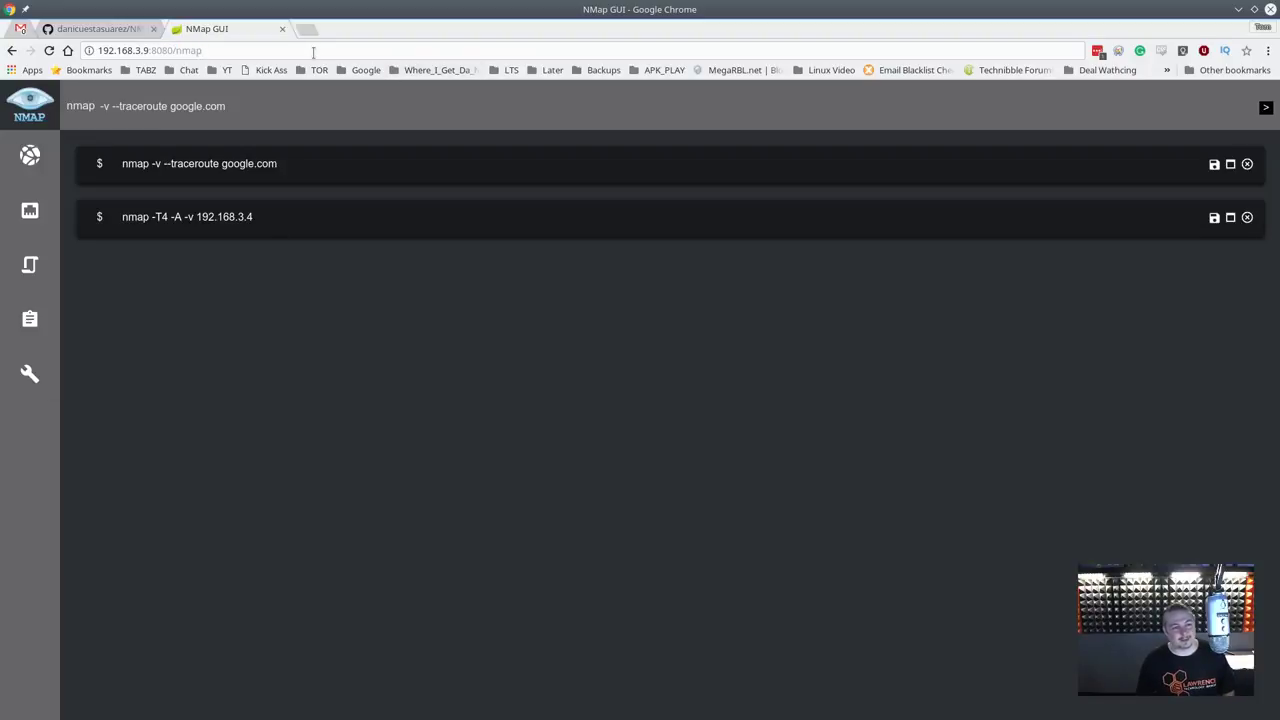
pyautogui.click(313, 52)
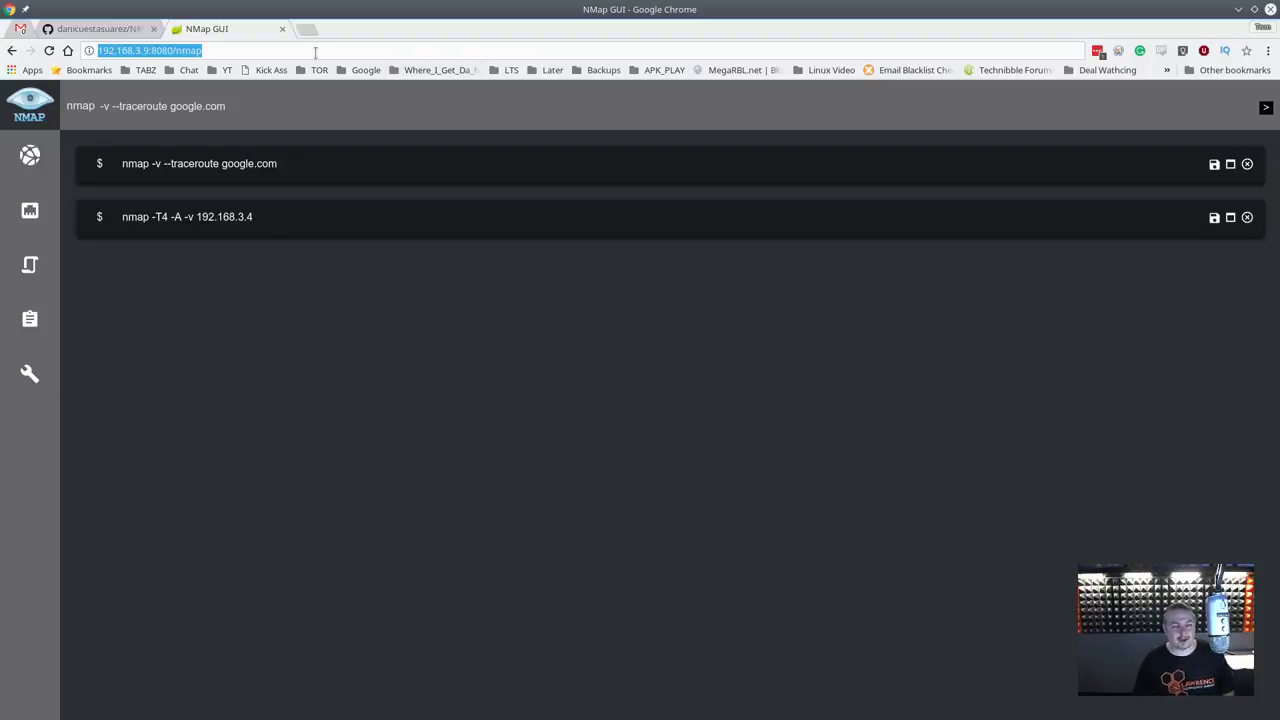
pyautogui.click(320, 49)
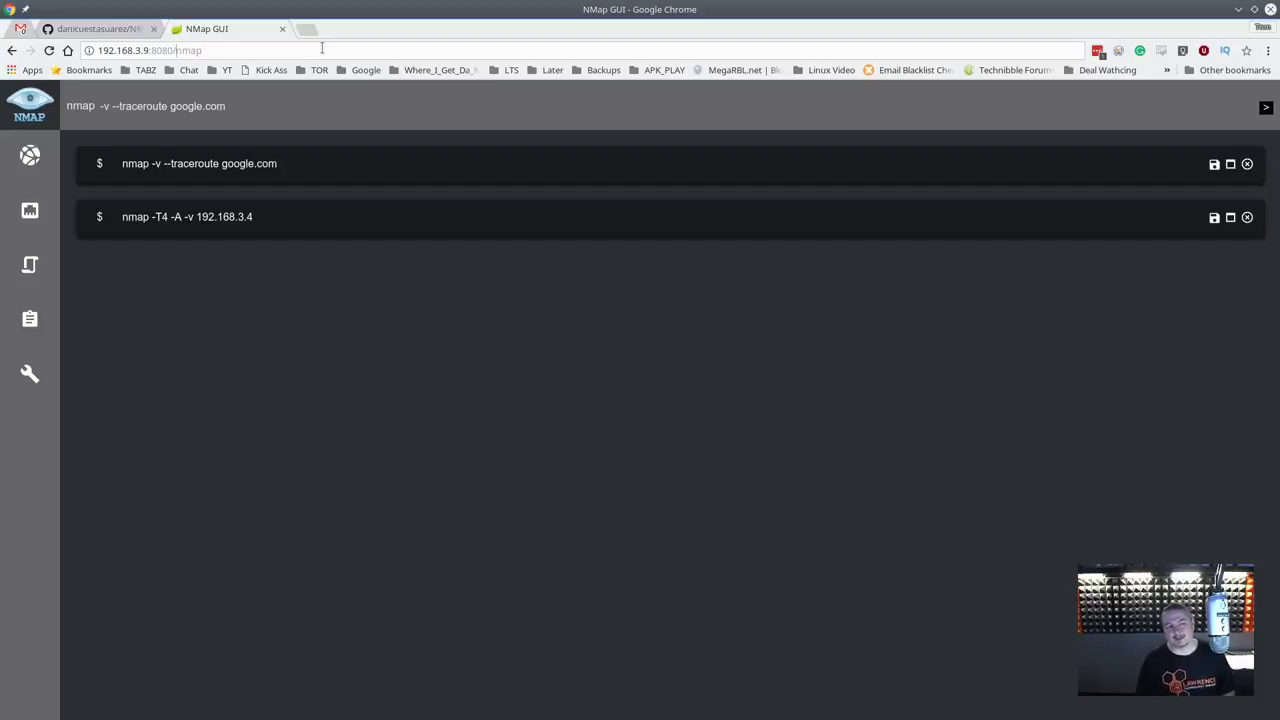
pyautogui.click(322, 48)
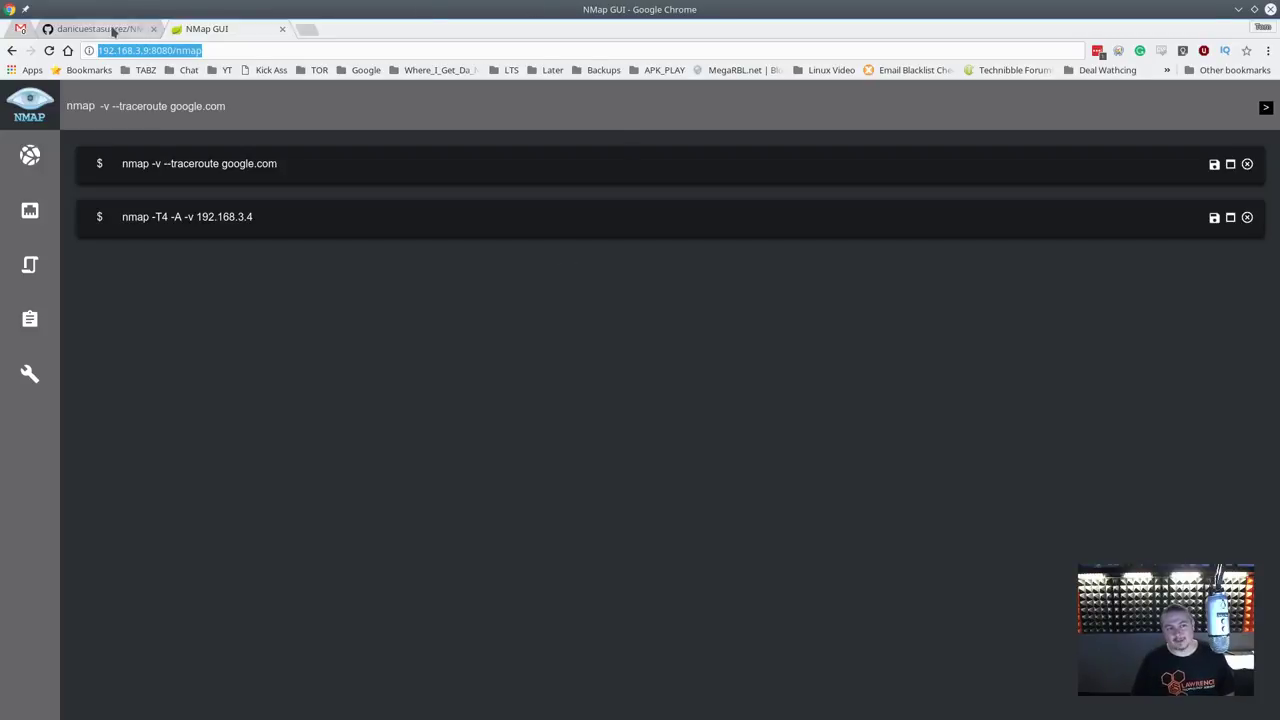
pyautogui.click(115, 30)
pyautogui.click(205, 30)
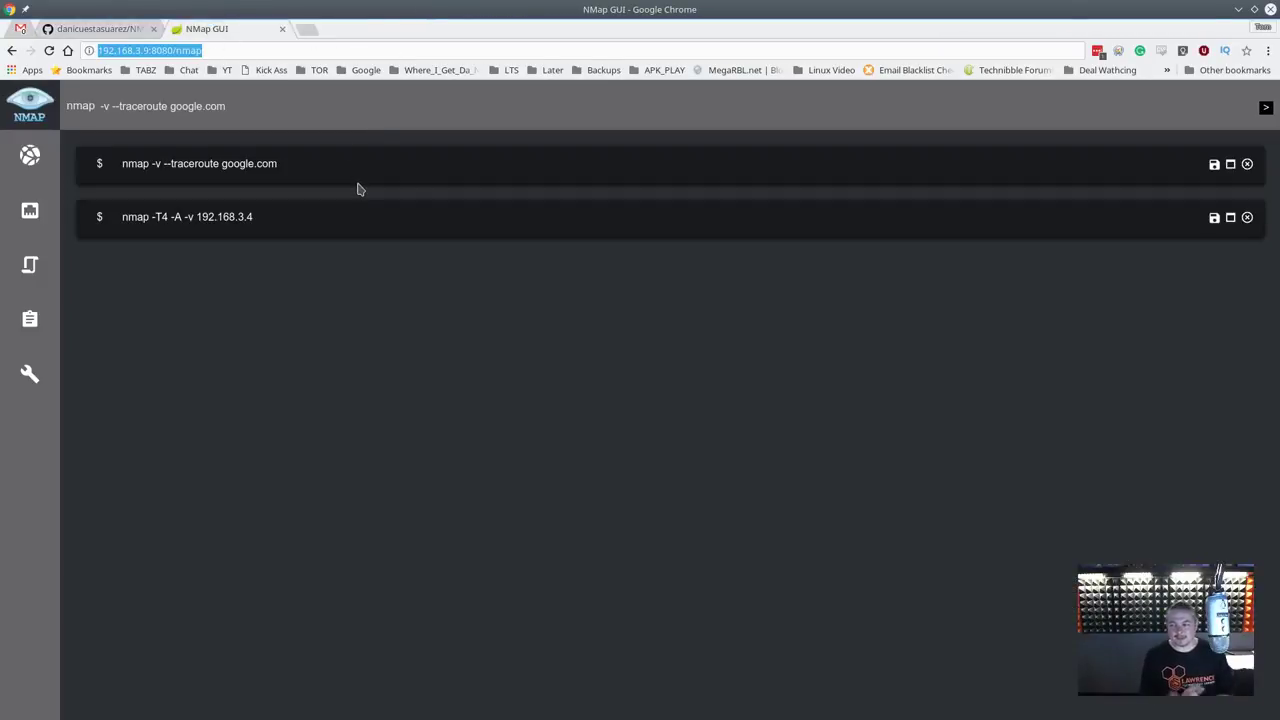